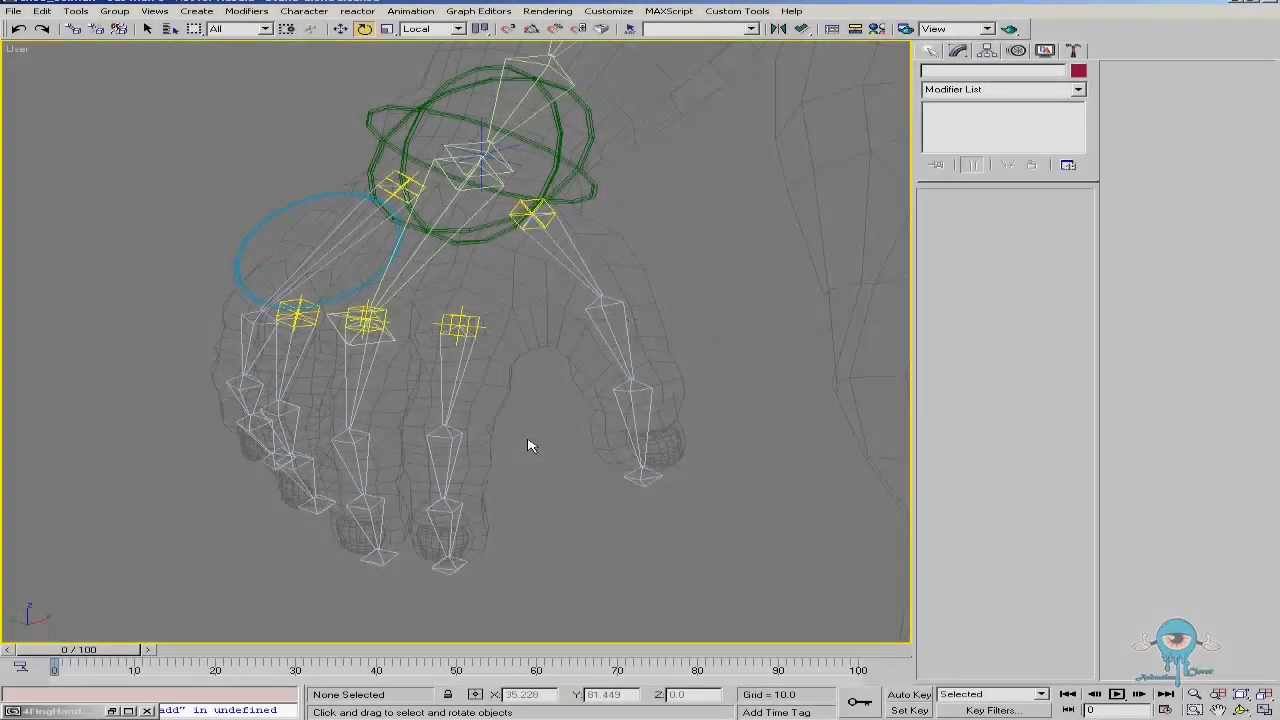
Inspect the thumb base bone's rotation controller layers and the available Euler axis orders
{"action": "left_click", "coordinate": [570, 258]}
{"action": "key", "text": "ctrl+r"}
{"action": "left_click_drag", "start_coordinate": [551, 316], "coordinate": [486, 300]}
{"action": "key", "text": "ctrl+p"}
{"action": "middle_click_drag", "start_coordinate": [486, 300], "coordinate": [526, 294], "text": "alt"}
{"action": "key", "text": "e"}
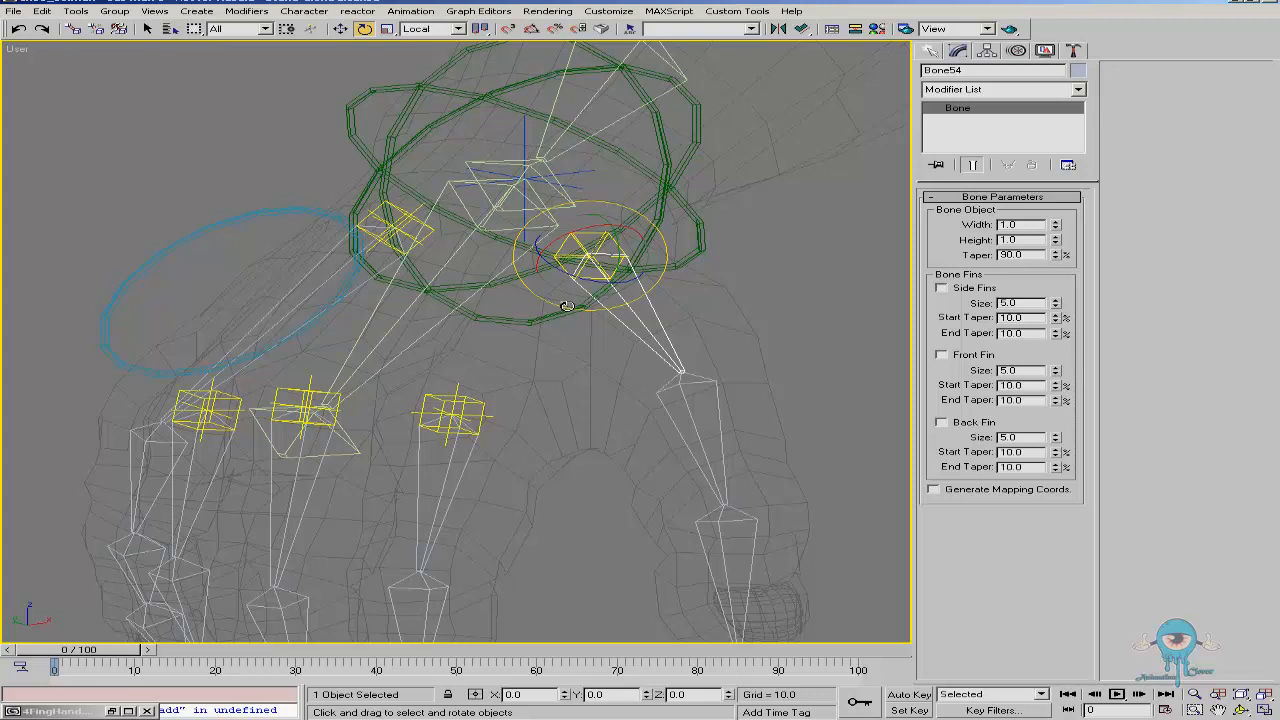
{"action": "left_click", "coordinate": [1016, 50]}
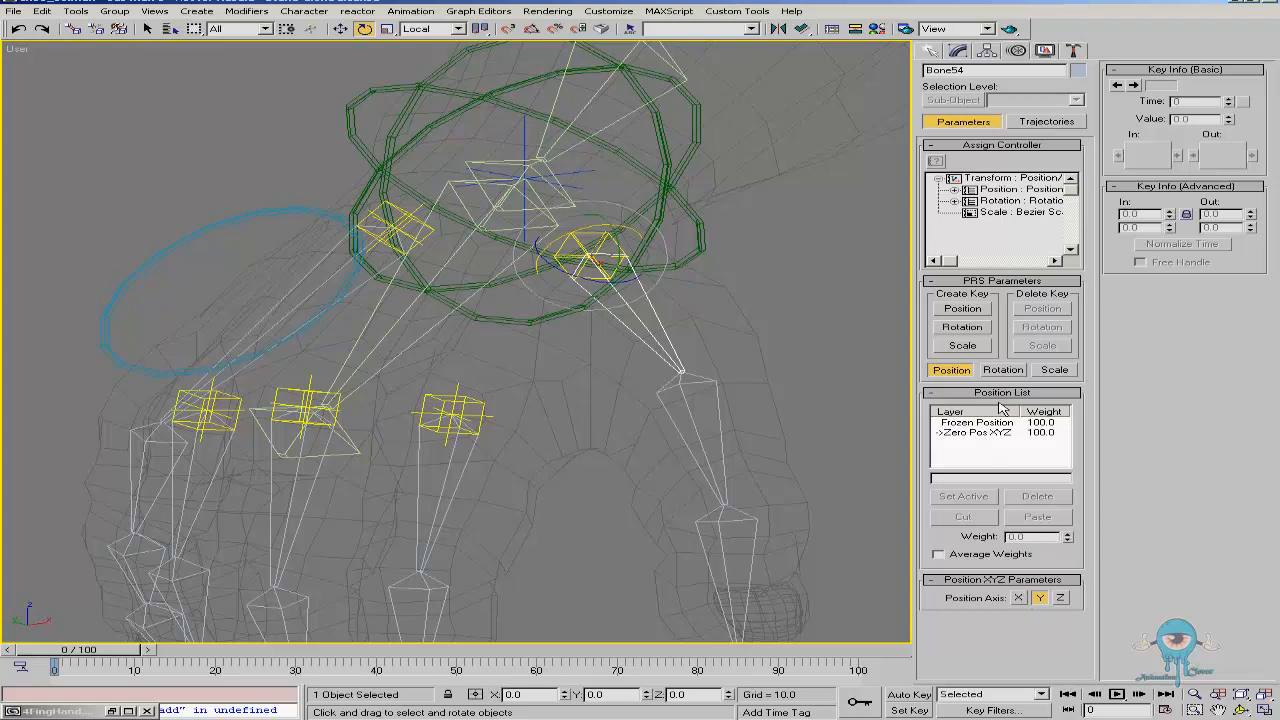
{"action": "left_click", "coordinate": [1003, 369]}
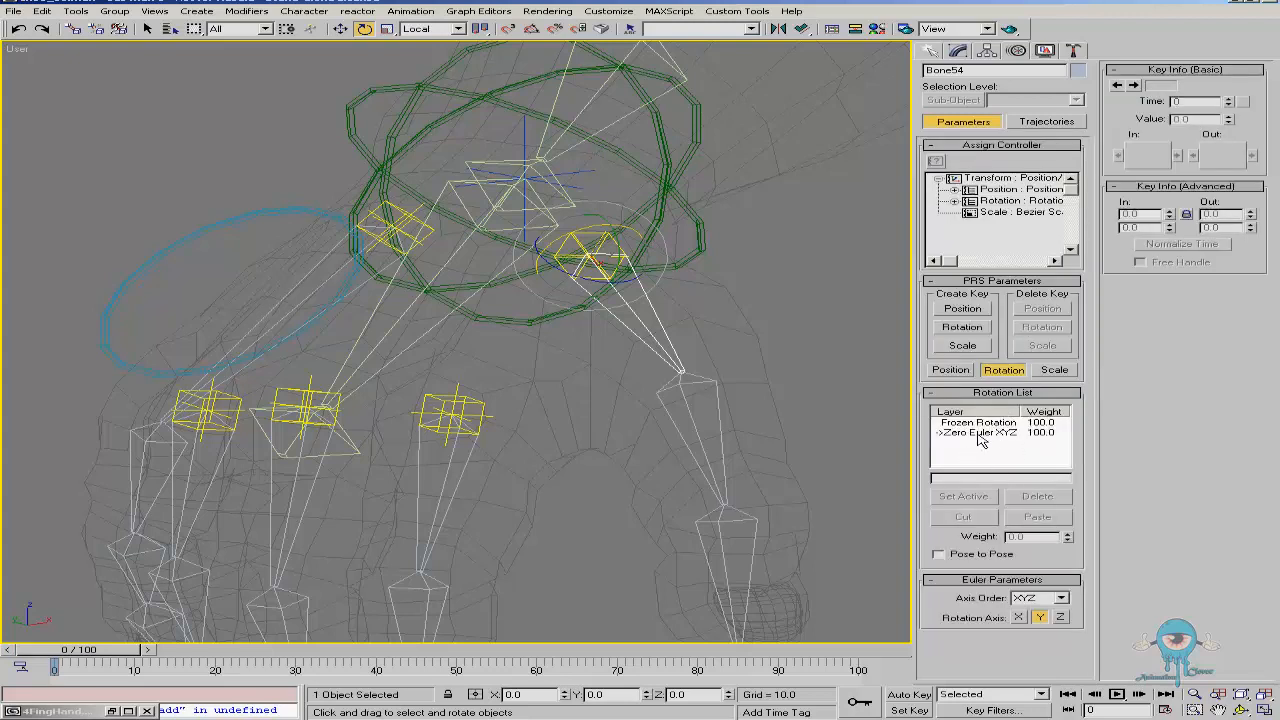
{"action": "left_click", "coordinate": [1061, 598]}
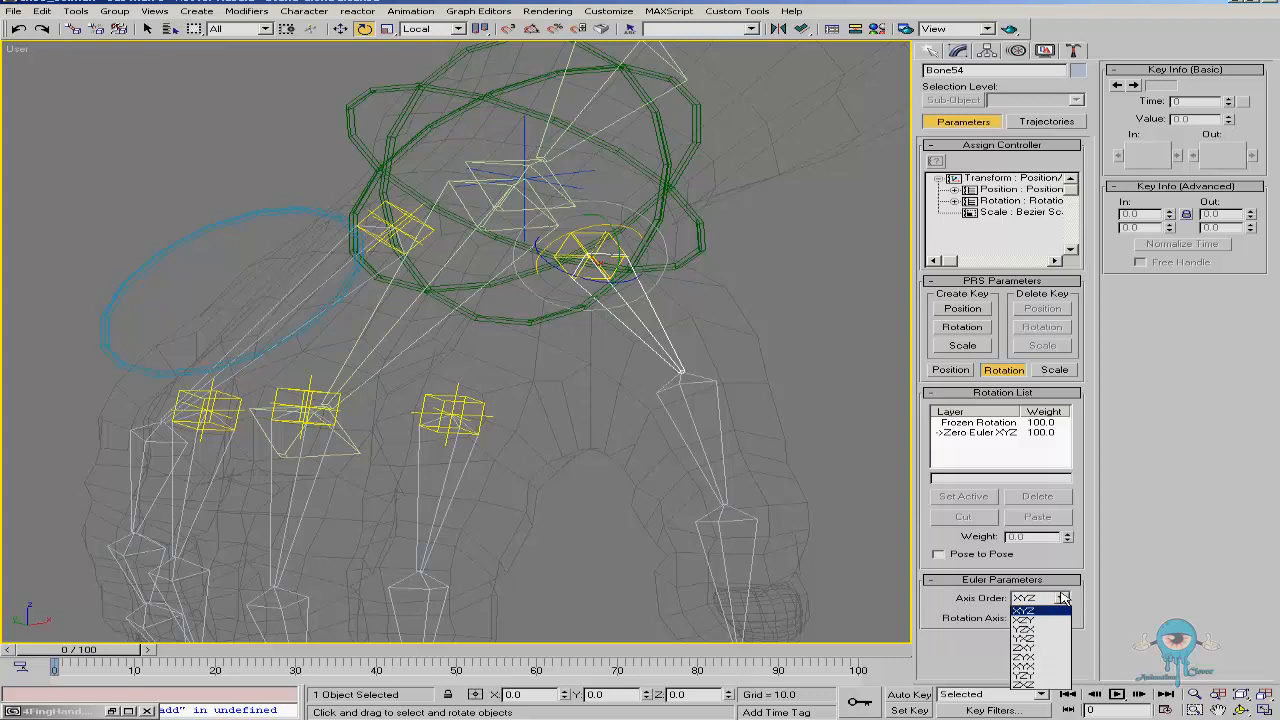
{"action": "left_click", "coordinate": [1068, 599]}
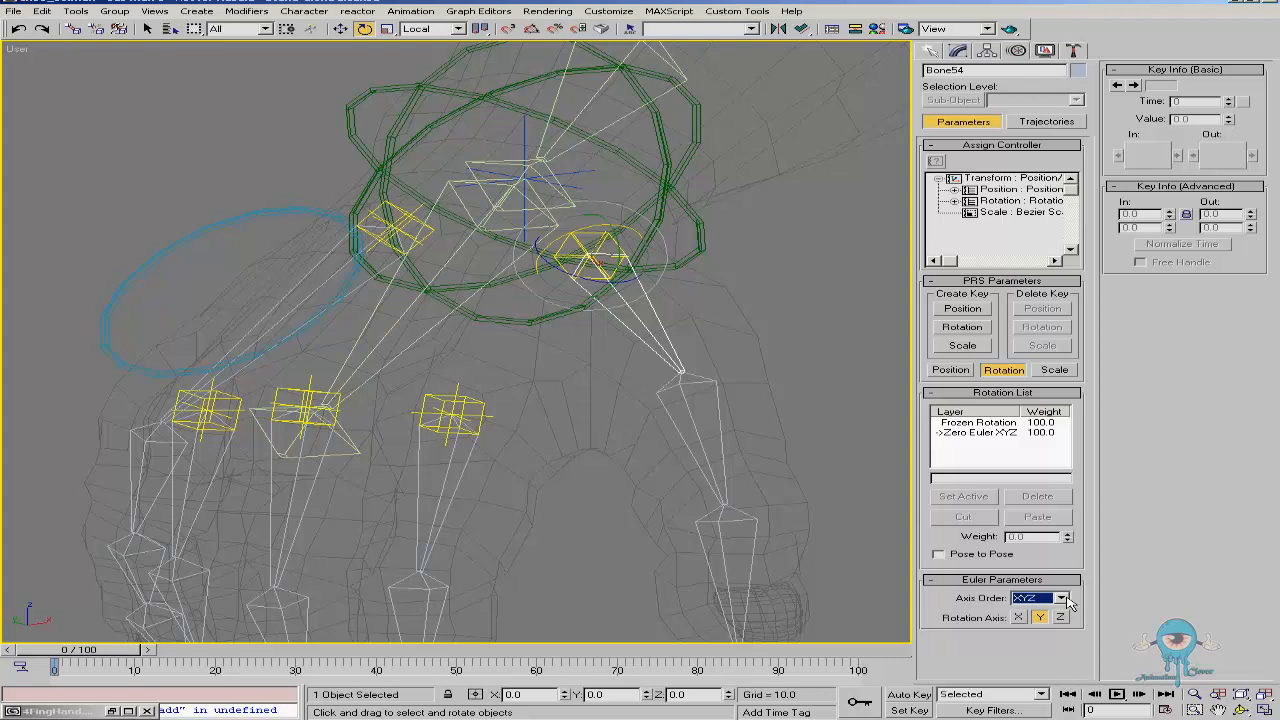
Switch the thumb base bone's Euler axis order to XZY and back to XYZ
{"action": "left_click", "coordinate": [1062, 598]}
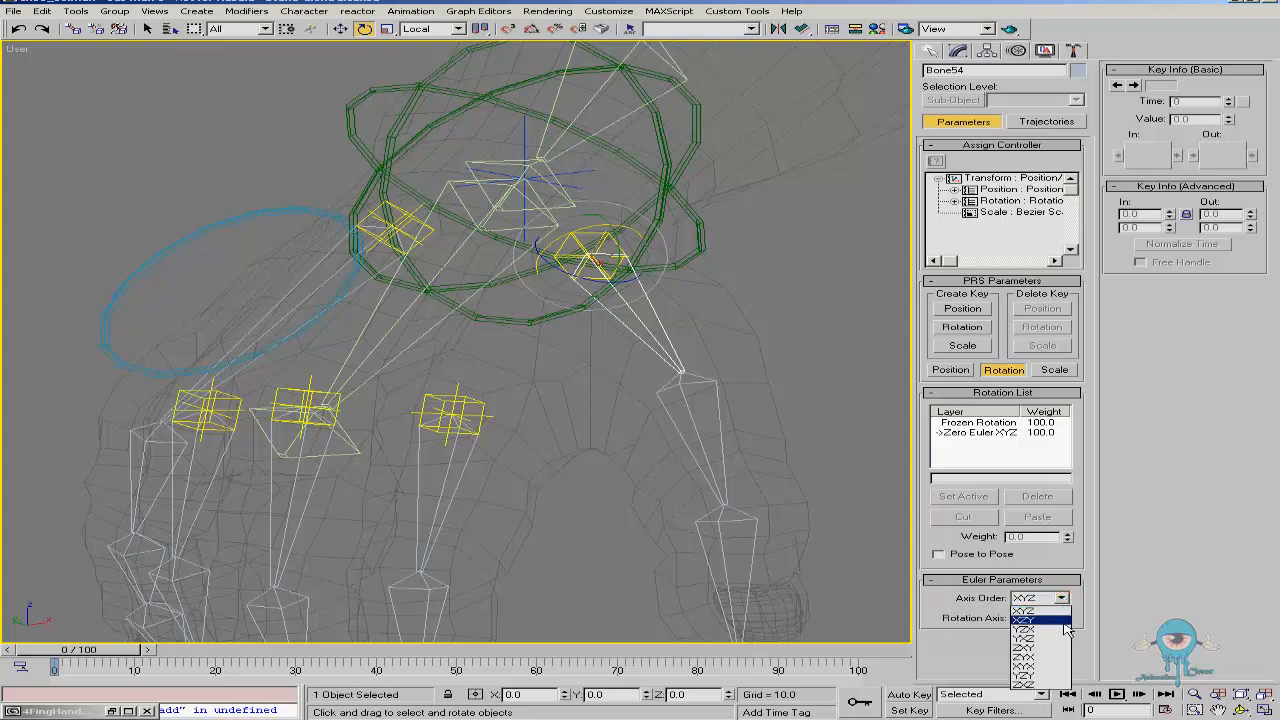
{"action": "left_click", "coordinate": [1064, 622]}
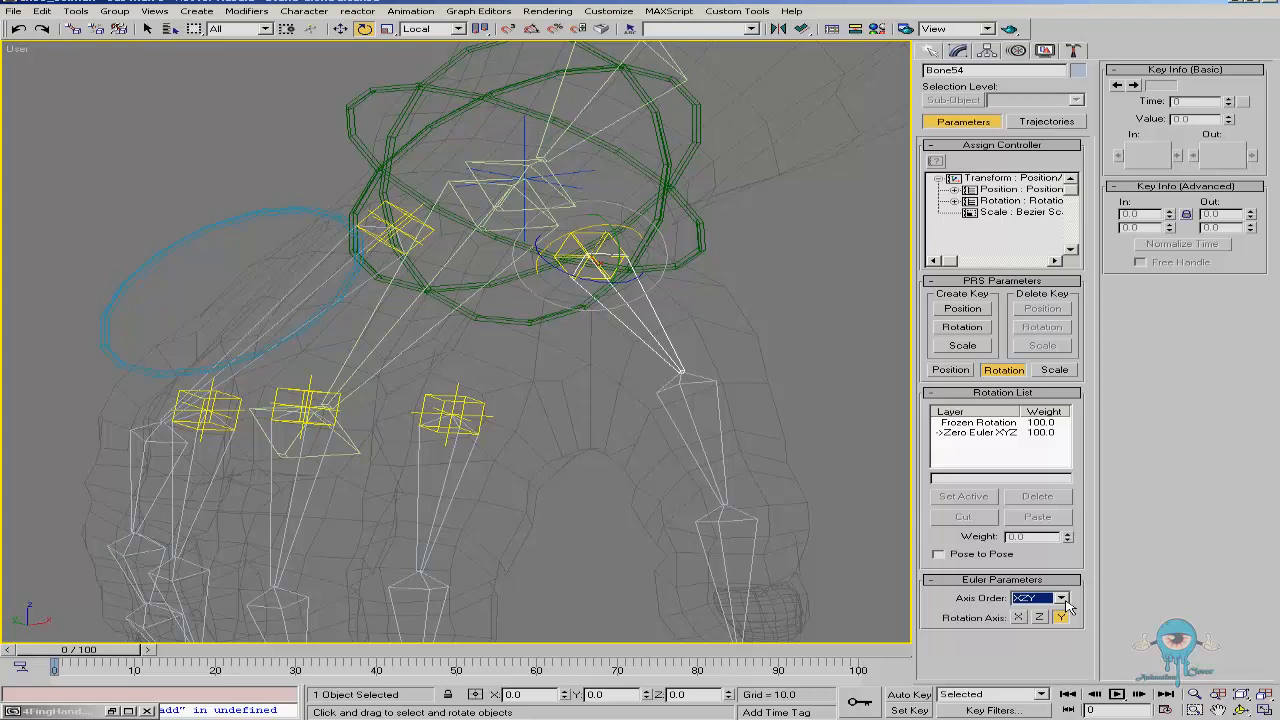
{"action": "left_click", "coordinate": [1062, 598]}
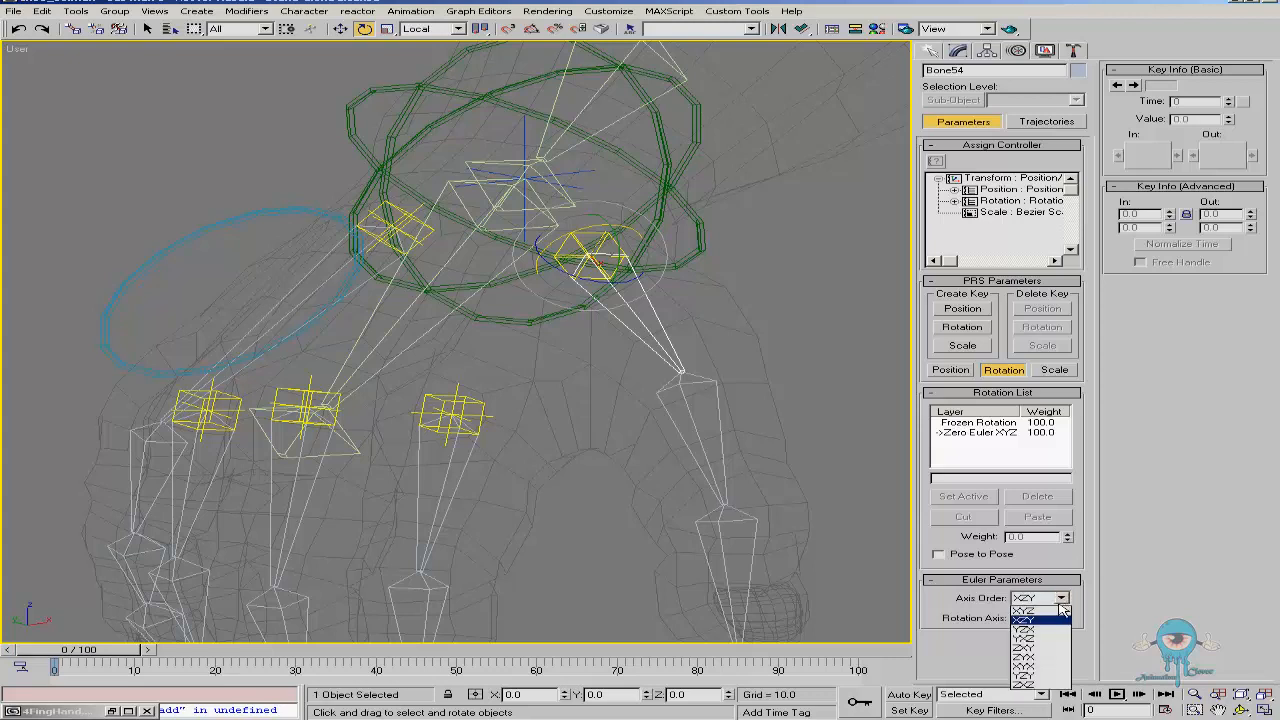
{"action": "left_click", "coordinate": [1059, 611]}
{"action": "middle_click_drag", "start_coordinate": [672, 350], "coordinate": [543, 376]}
{"action": "scroll", "coordinate": [649, 354], "scroll_direction": "down", "scroll_amount": 4}
{"action": "middle_click_drag", "start_coordinate": [543, 376], "coordinate": [434, 366], "text": "alt"}
{"action": "key", "text": "e"}
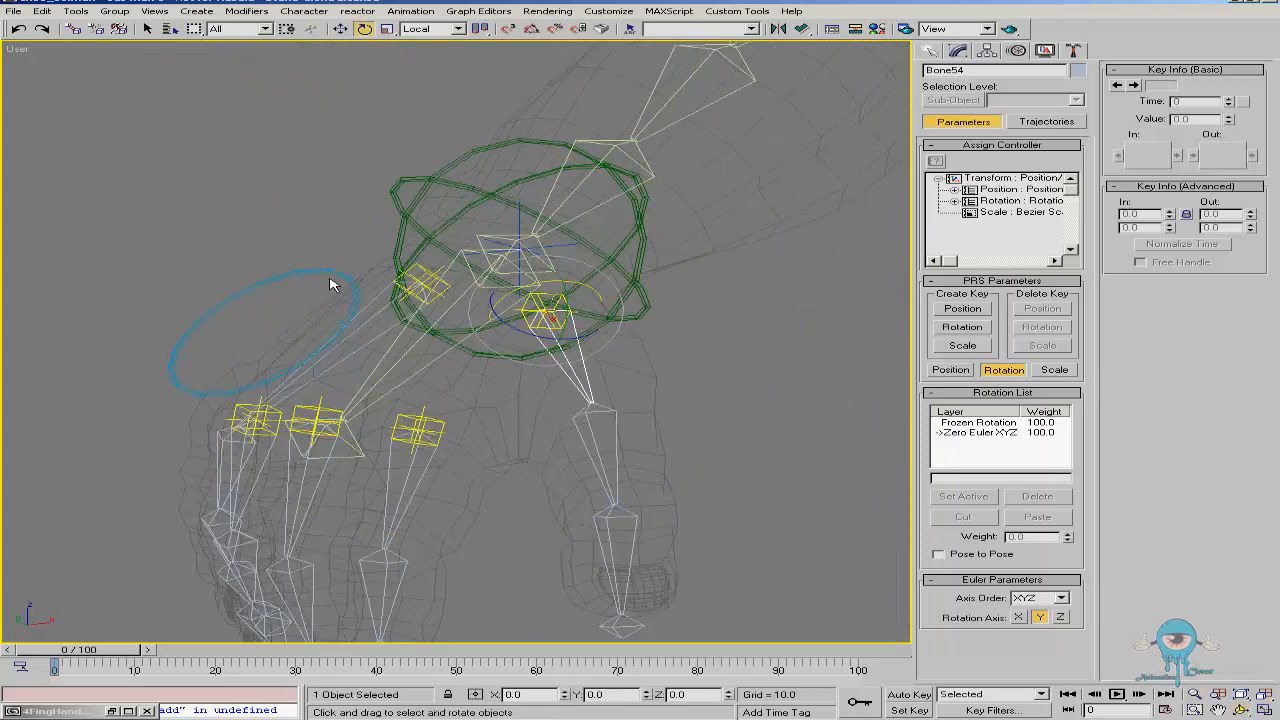
Show the custom finger attributes of the blue hand control circle to examine its thumb sliders
{"action": "middle_click_drag", "start_coordinate": [333, 285], "coordinate": [497, 358], "text": "alt"}
{"action": "left_click", "coordinate": [958, 51]}
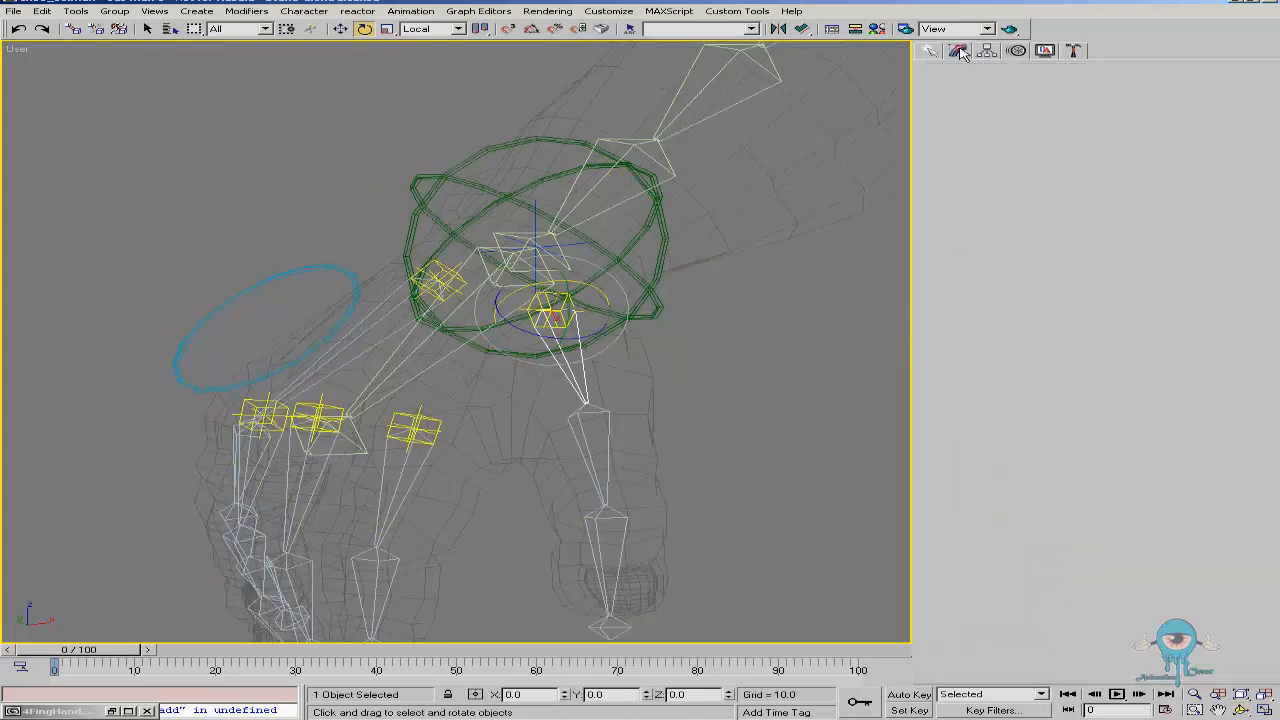
{"action": "middle_click_drag", "start_coordinate": [552, 400], "coordinate": [551, 366], "text": "alt"}
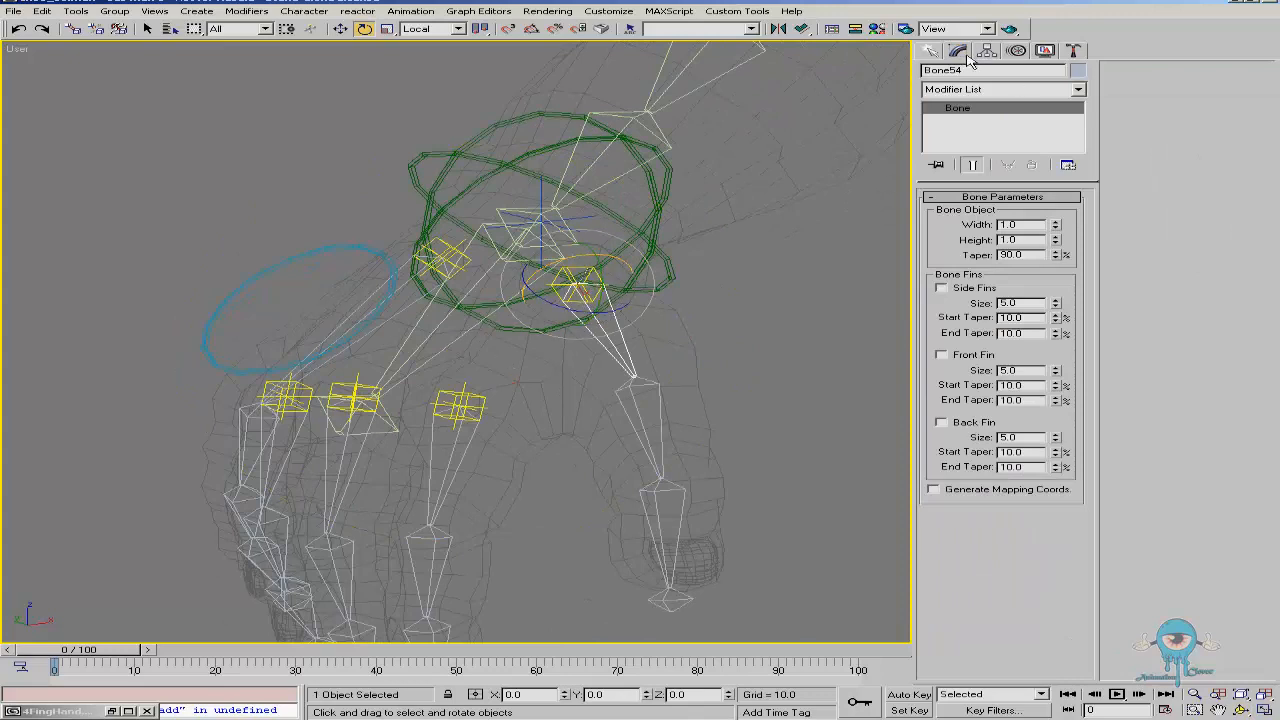
{"action": "left_click", "coordinate": [391, 257]}
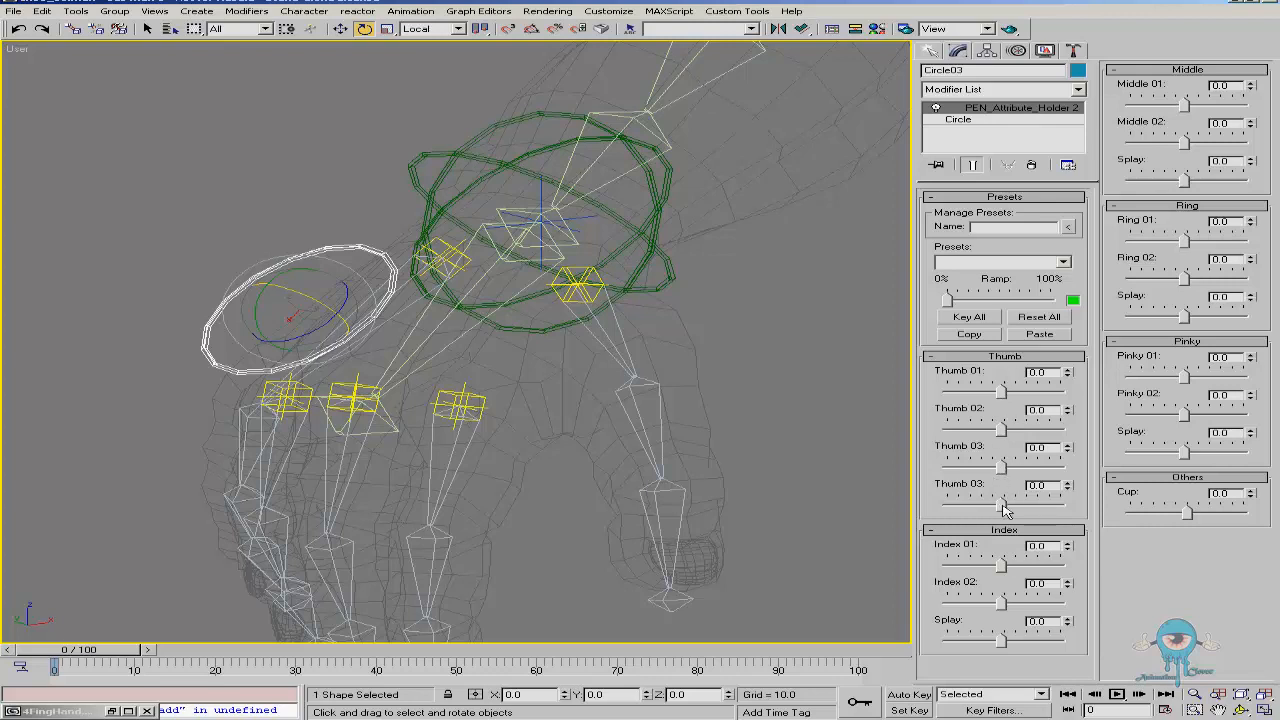
Try rotating the thumb's base bone, cancel the rotation, and check the other two thumb bones' local axes
{"action": "left_click", "coordinate": [617, 337]}
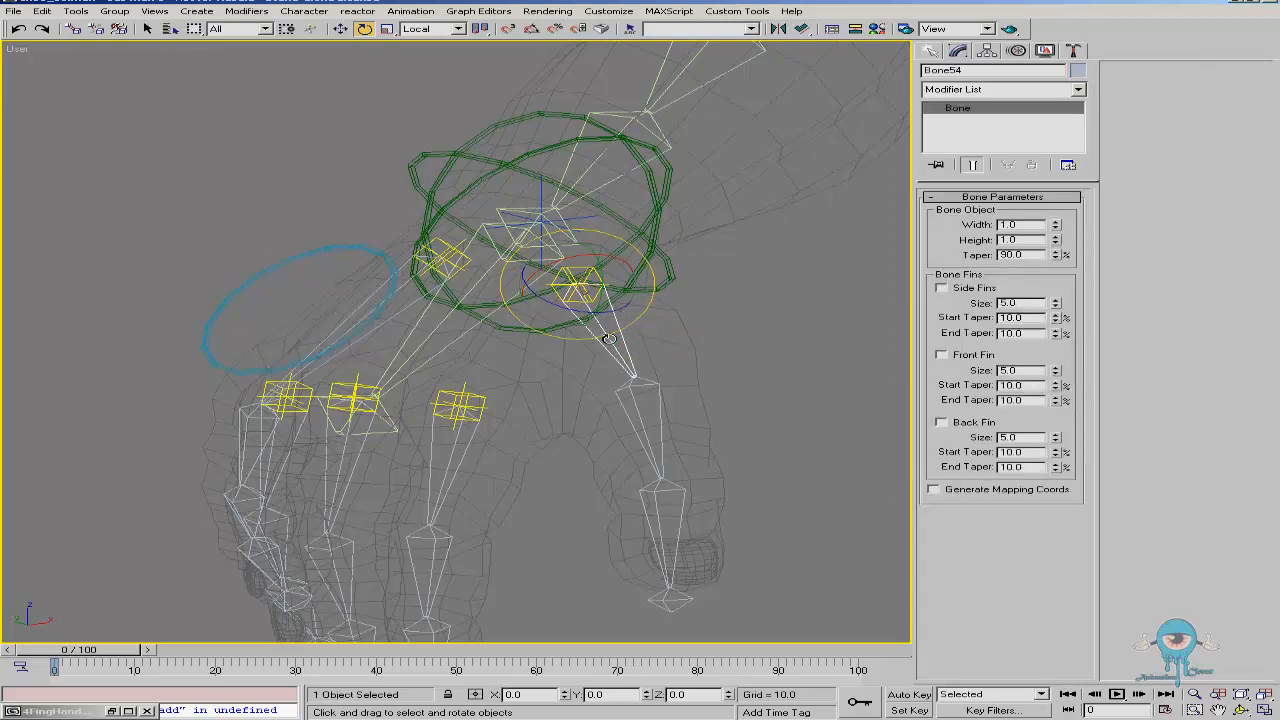
{"action": "mouse_move", "coordinate": [608, 282]}
{"action": "left_mouse_down"}
{"action": "mouse_move", "coordinate": [620, 260]}
{"action": "mouse_move", "coordinate": [599, 295]}
{"action": "left_mouse_up"}
{"action": "right_click", "coordinate": [598, 295]}
{"action": "left_click", "coordinate": [656, 406]}
{"action": "left_click", "coordinate": [675, 491]}
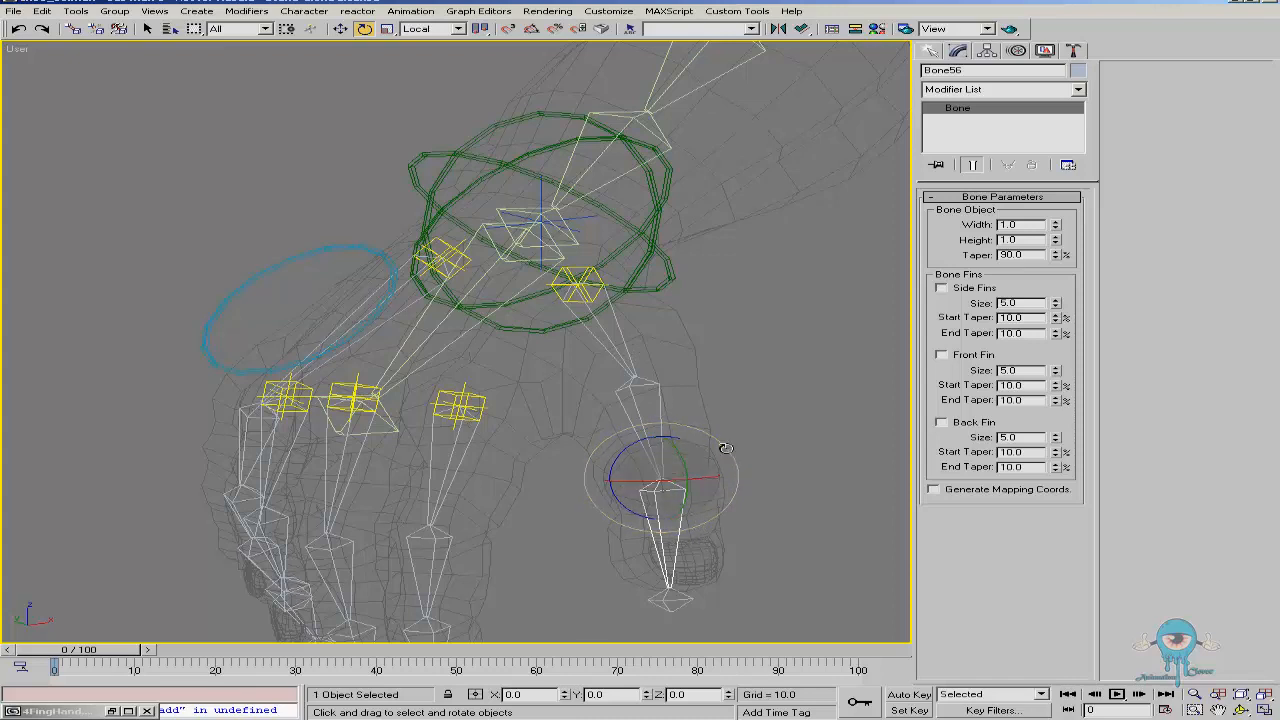
Start a parameter wire between the thumb base bone's Zero Euler XYZ X Rotation and the hand circle's HandControls thumb01 attribute
{"action": "left_click", "coordinate": [640, 359]}
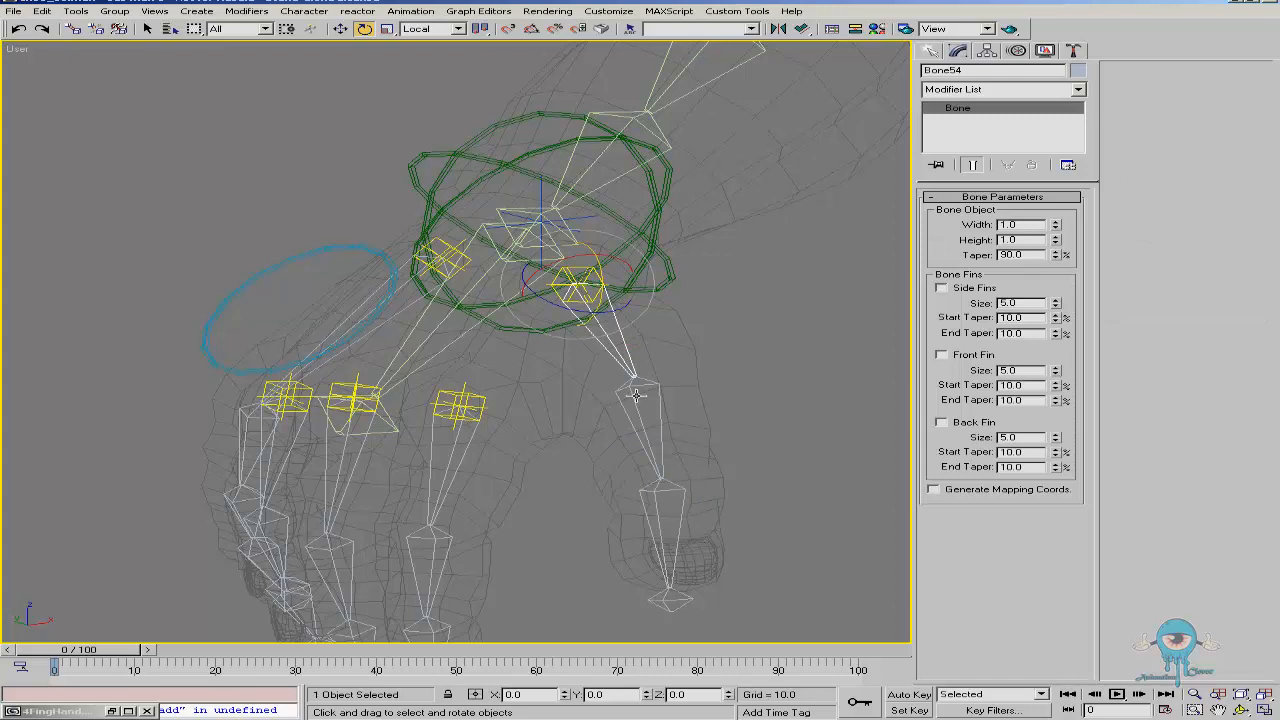
{"action": "right_click", "coordinate": [545, 338]}
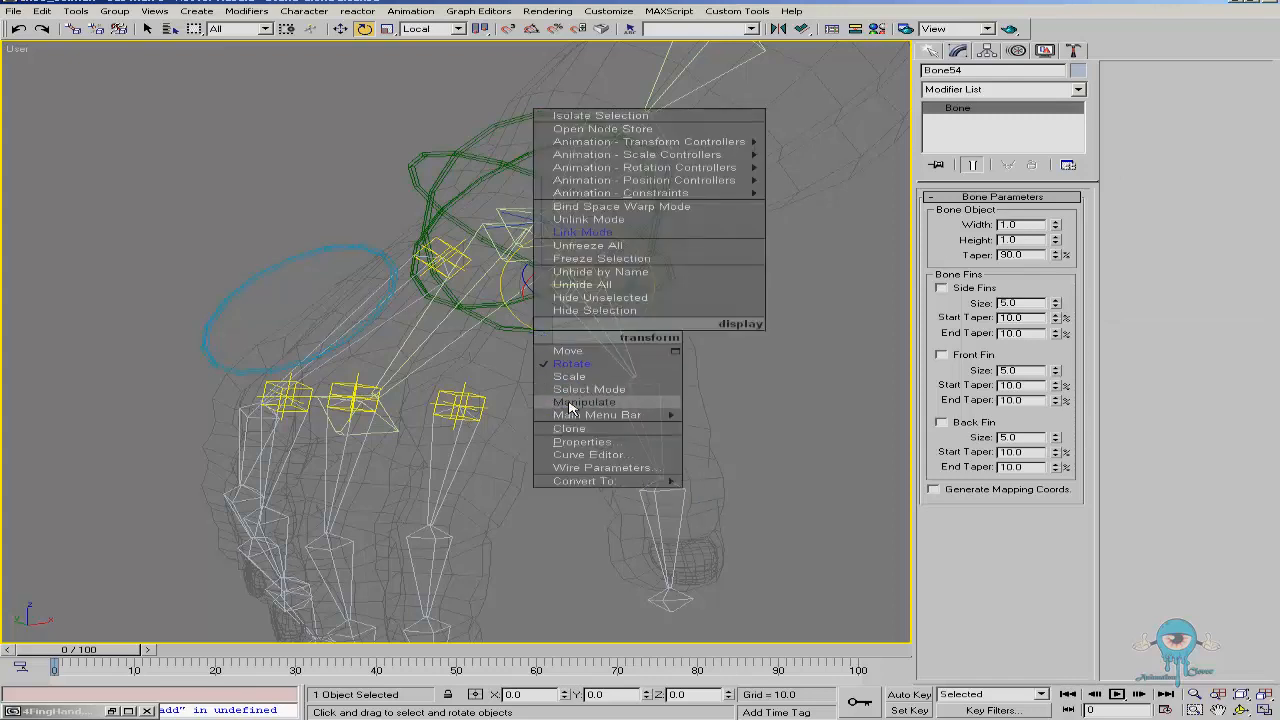
{"action": "left_click", "coordinate": [576, 469]}
{"action": "mouse_move", "coordinate": [575, 292]}
{"action": "mouse_move", "coordinate": [666, 304]}
{"action": "mouse_move", "coordinate": [744, 317]}
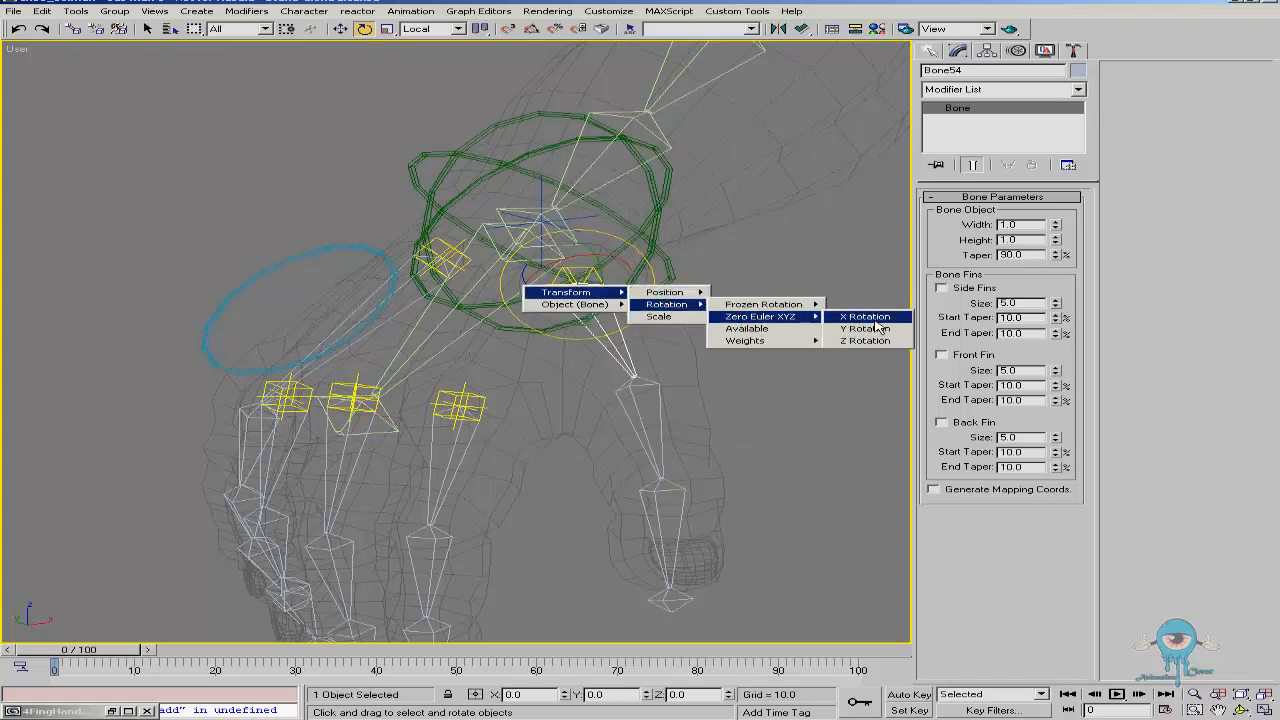
{"action": "left_click", "coordinate": [872, 316]}
{"action": "left_click", "coordinate": [371, 257]}
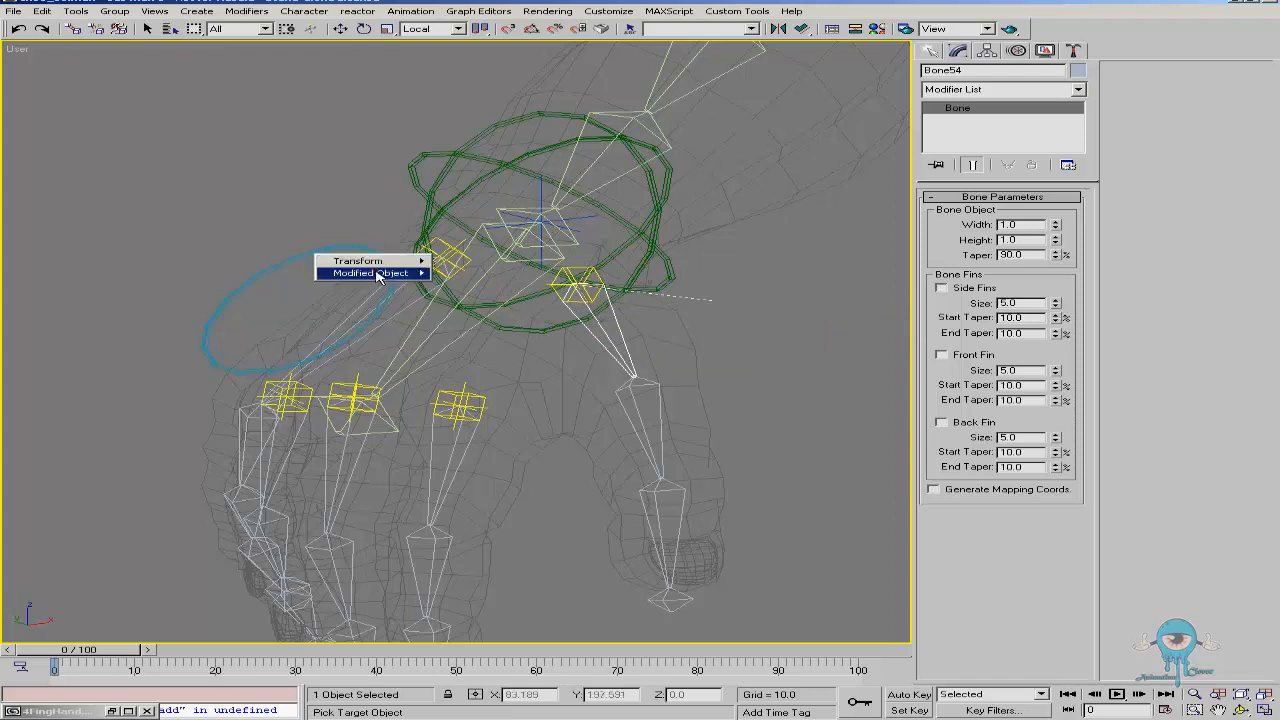
{"action": "mouse_move", "coordinate": [370, 273]}
{"action": "mouse_move", "coordinate": [468, 276]}
{"action": "mouse_move", "coordinate": [632, 273]}
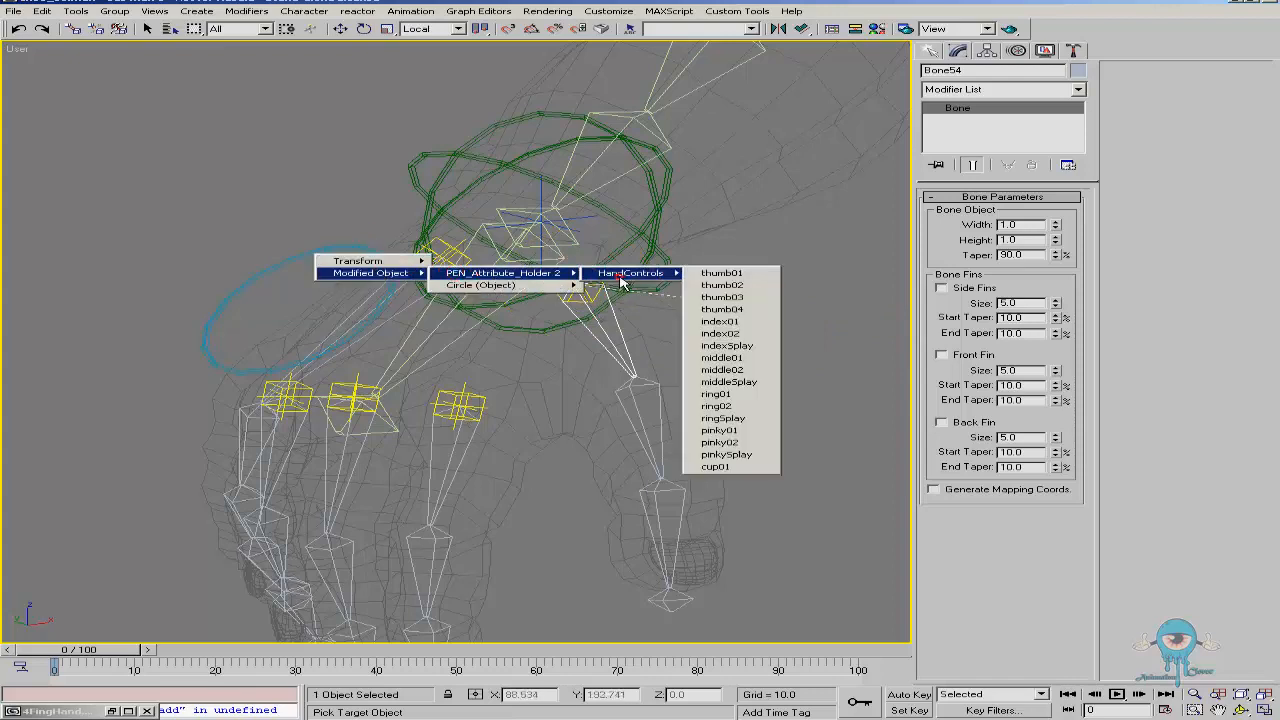
{"action": "left_click", "coordinate": [756, 279]}
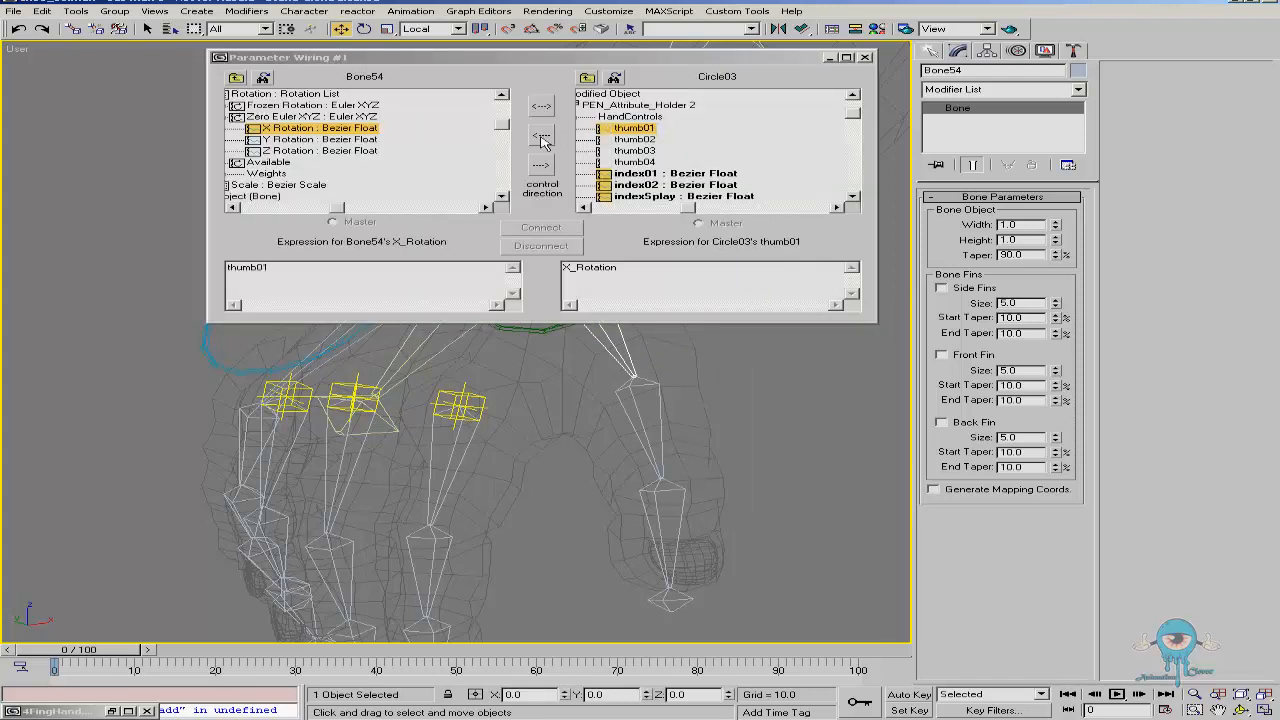
Connect the wire so thumb01 controls the bone's X Rotation one way, using the expression "degToRad thumb01"
{"action": "left_click", "coordinate": [541, 135]}
{"action": "left_click", "coordinate": [533, 228]}
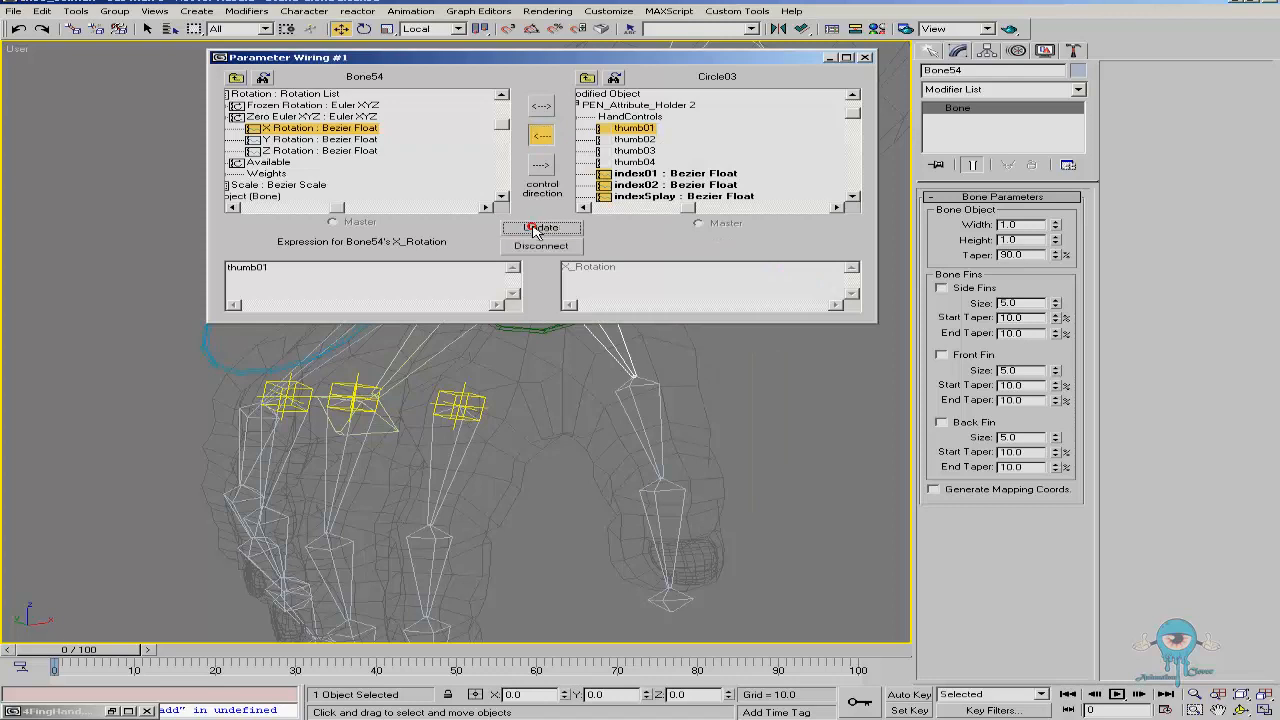
{"action": "left_click", "coordinate": [228, 270]}
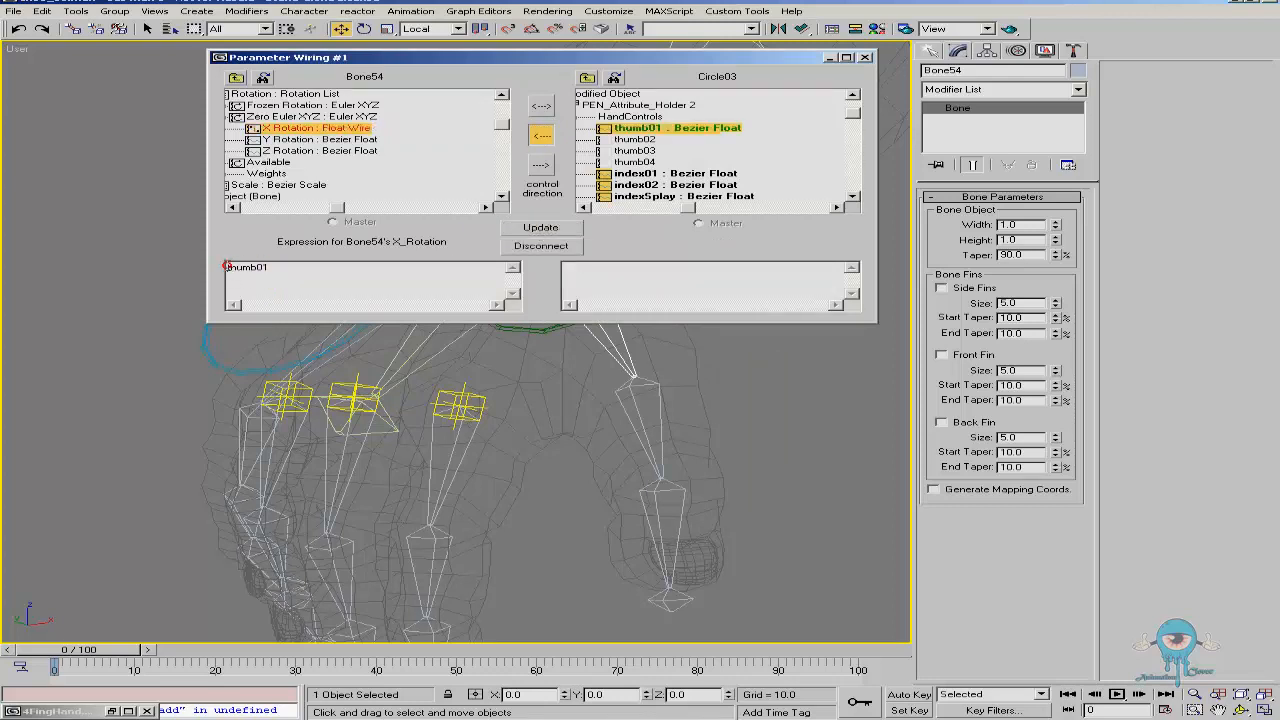
{"action": "type", "text": "degToRad"}
{"action": "left_click", "coordinate": [572, 226]}
Wire the hand circle's thumb02 attribute one way to the thumb base bone's Y Rotation, converting it with degToRad
{"action": "left_click_drag", "start_coordinate": [670, 63], "coordinate": [933, 379]}
{"action": "middle_click_drag", "start_coordinate": [650, 282], "coordinate": [500, 207]}
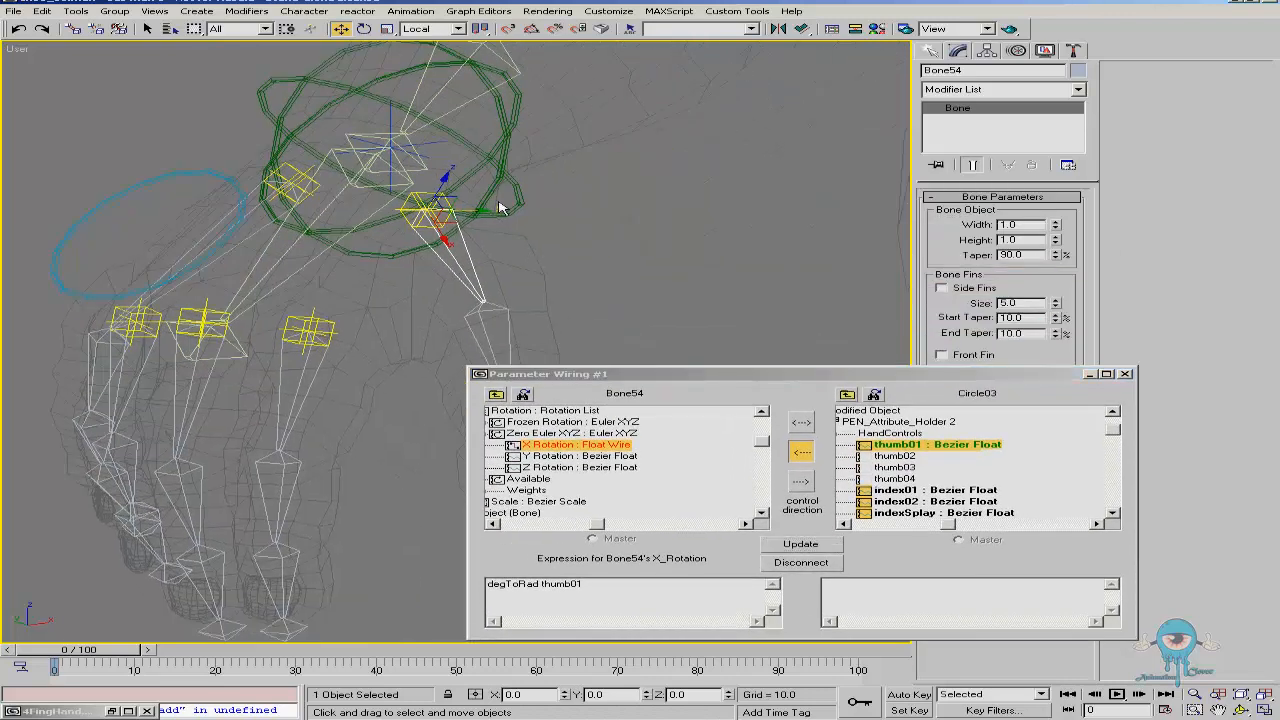
{"action": "left_click_drag", "start_coordinate": [789, 374], "coordinate": [760, 354]}
{"action": "left_click", "coordinate": [784, 528]}
{"action": "left_click", "coordinate": [866, 437]}
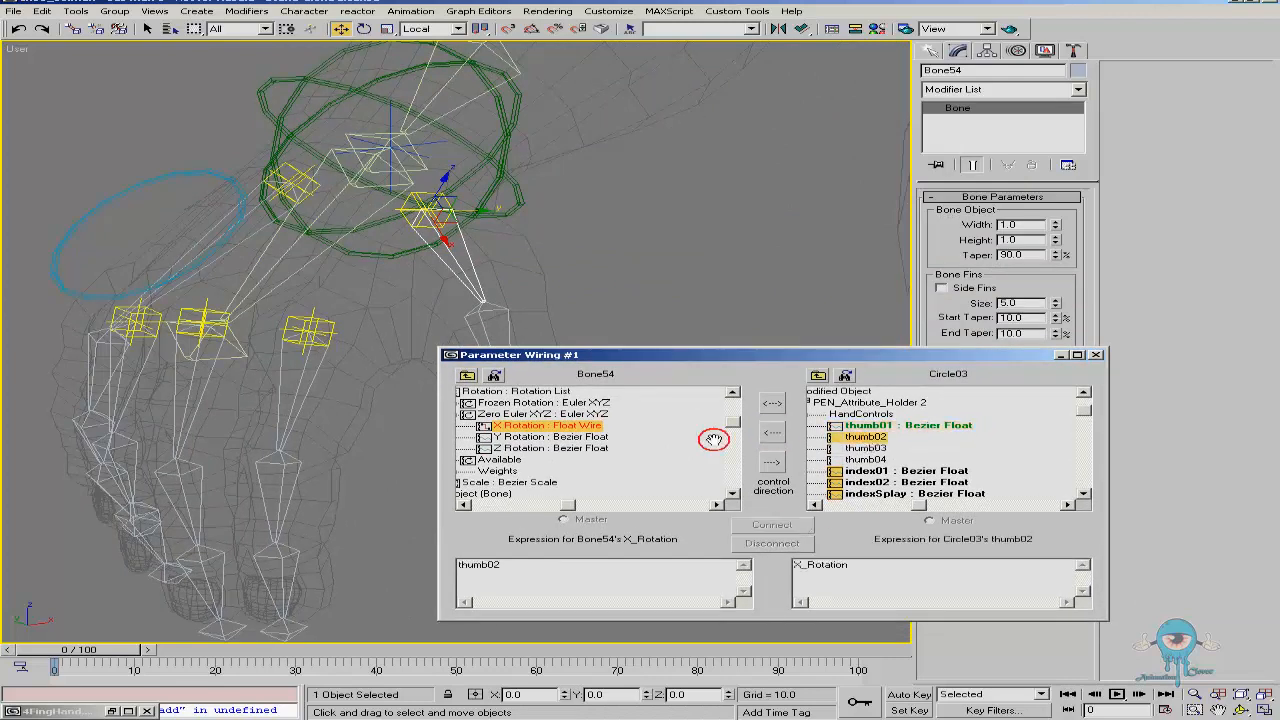
{"action": "left_click", "coordinate": [568, 439]}
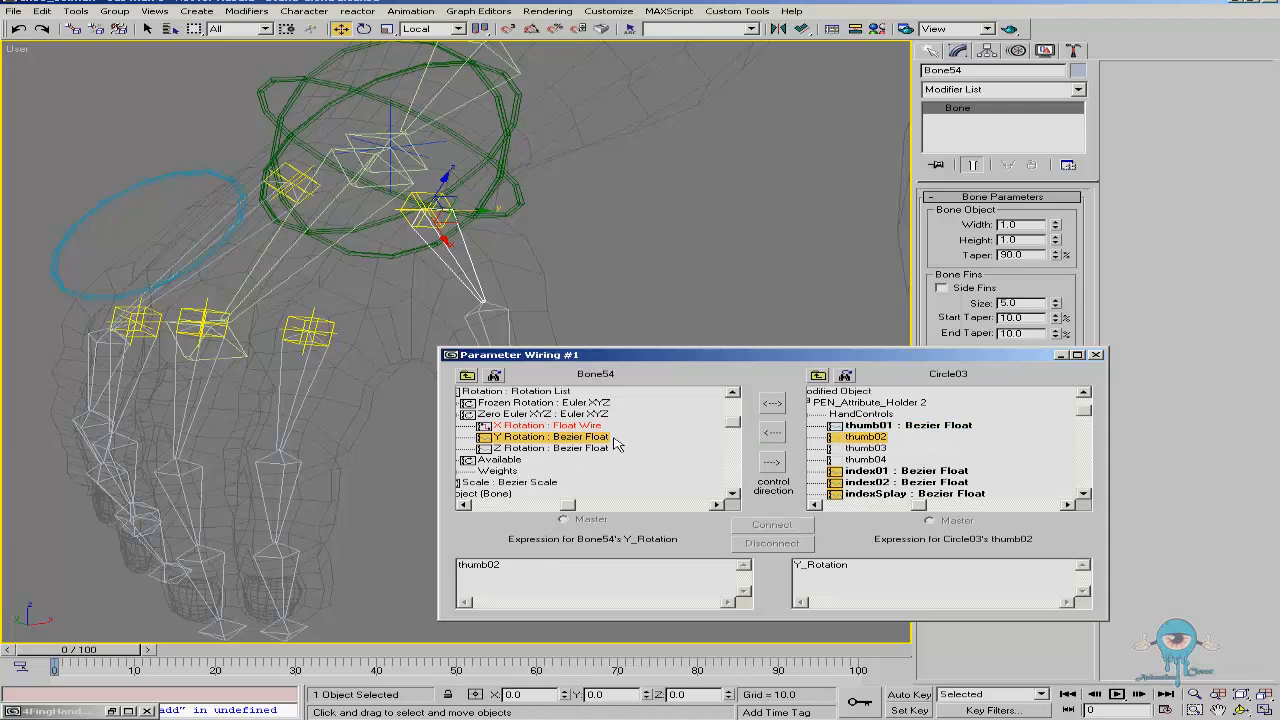
{"action": "left_click", "coordinate": [771, 433]}
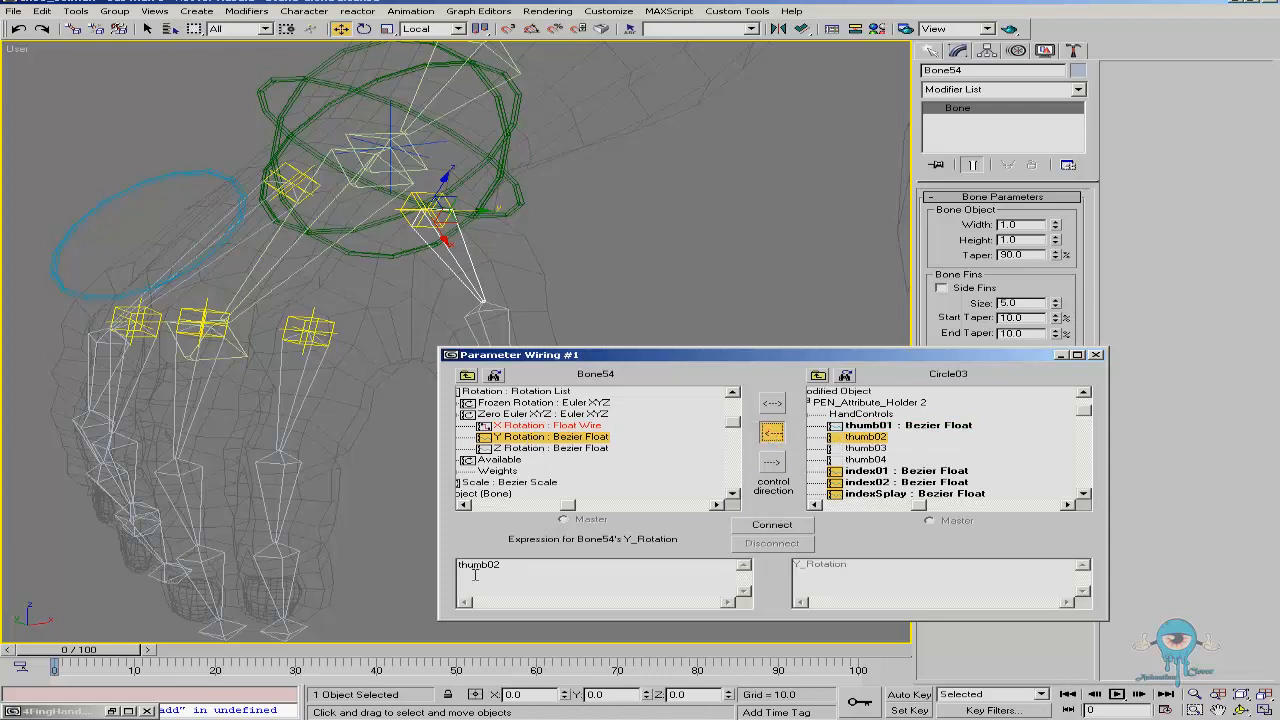
{"action": "type", "text": "degToRad("}
{"action": "left_click", "coordinate": [771, 527]}
Wire thumb03 one way to the thumb base bone's Z Rotation with the expression "degToRad thumb03"
{"action": "left_click", "coordinate": [857, 449]}
{"action": "left_click", "coordinate": [540, 448]}
{"action": "left_click", "coordinate": [771, 432]}
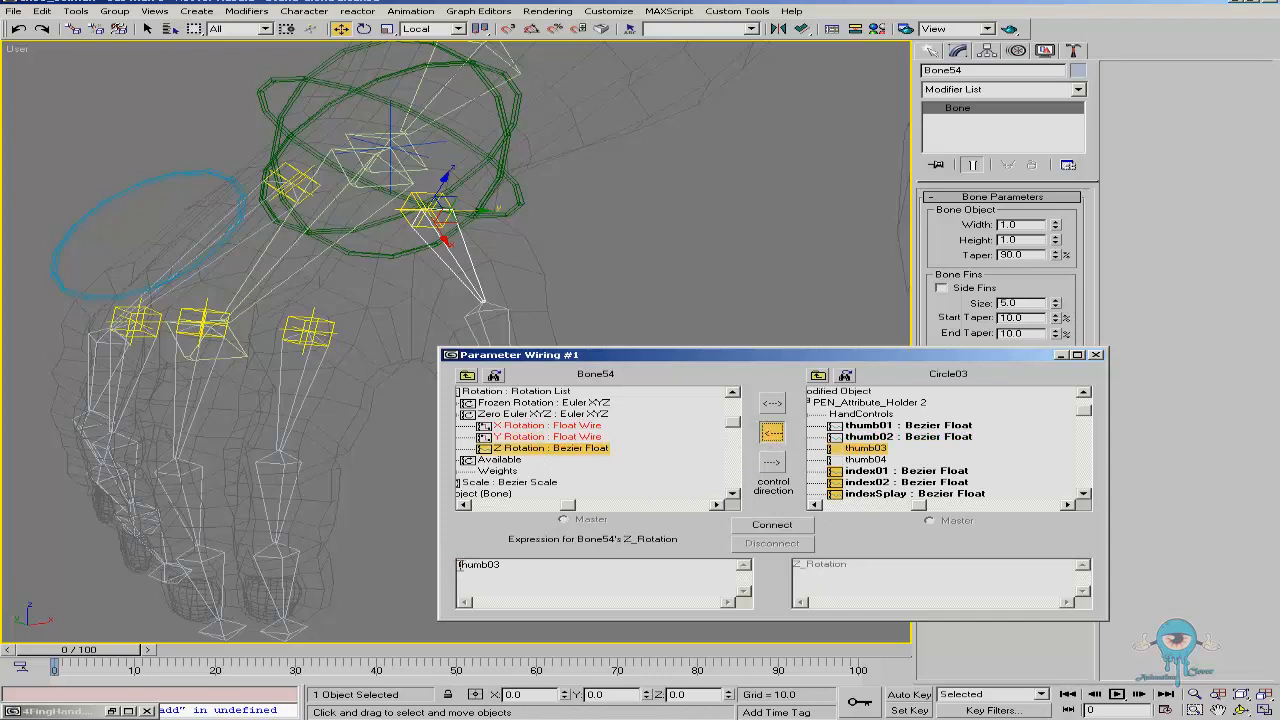
{"action": "type", "text": "degToRad"}
{"action": "left_click", "coordinate": [776, 525]}
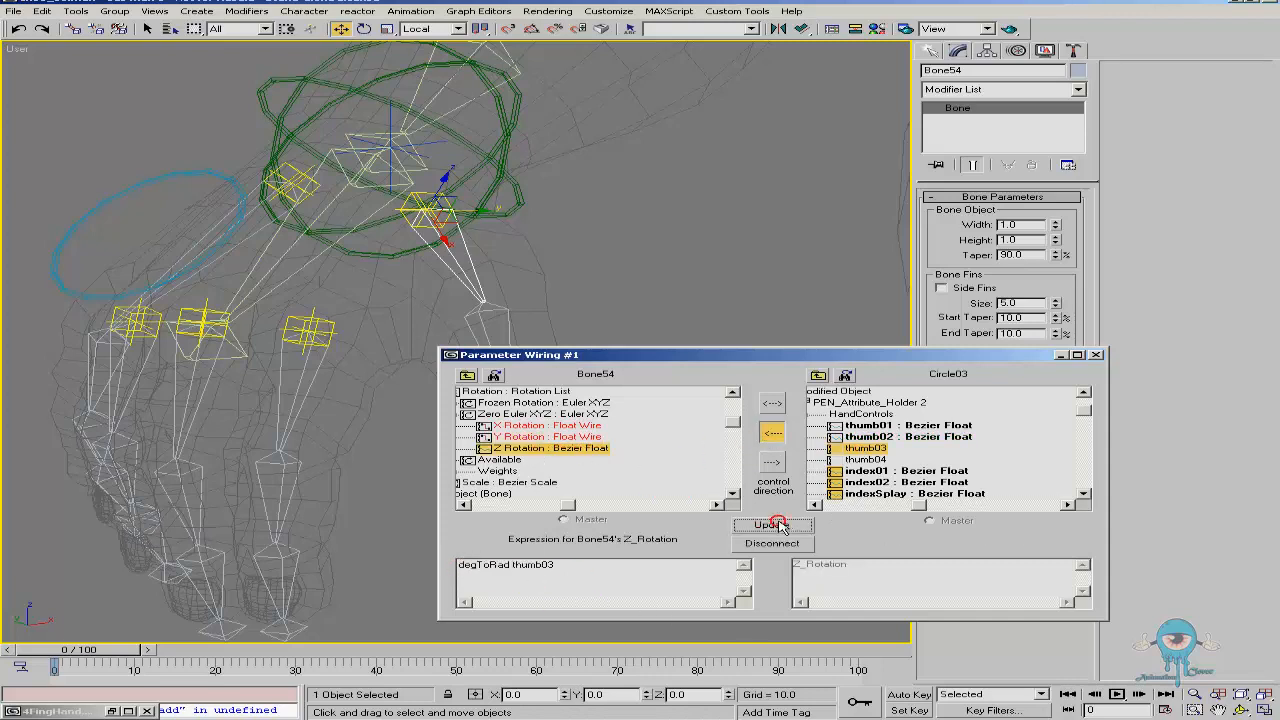
Select the blue hand control circle and move the Parameter Wiring dialog clear of the thumb
{"action": "mouse_move", "coordinate": [536, 228]}
{"action": "middle_mouse_down"}
{"action": "mouse_move", "coordinate": [474, 217]}
{"action": "mouse_move", "coordinate": [541, 209]}
{"action": "middle_mouse_up"}
{"action": "left_click", "coordinate": [243, 166]}
{"action": "left_click_drag", "start_coordinate": [844, 358], "coordinate": [608, 405]}
{"action": "middle_click_drag", "start_coordinate": [592, 299], "coordinate": [620, 229]}
Test the wired thumb sliders on the hand control circle and reset Thumb 01, Thumb 02 and Thumb 03 to 0
{"action": "left_click_drag", "start_coordinate": [1001, 390], "coordinate": [1014, 470]}
{"action": "middle_click_drag", "start_coordinate": [417, 228], "coordinate": [496, 266]}
{"action": "scroll", "coordinate": [429, 194], "scroll_direction": "down", "scroll_amount": 2}
{"action": "mouse_move", "coordinate": [496, 266]}
{"action": "middle_mouse_down", "text": "alt"}
{"action": "mouse_move", "coordinate": [515, 255]}
{"action": "mouse_move", "coordinate": [489, 240]}
{"action": "mouse_move", "coordinate": [466, 251]}
{"action": "mouse_move", "coordinate": [475, 260]}
{"action": "middle_mouse_up", "text": "alt"}
{"action": "left_click_drag", "start_coordinate": [985, 396], "coordinate": [1030, 429]}
{"action": "middle_click_drag", "start_coordinate": [486, 277], "coordinate": [497, 273], "text": "alt"}
{"action": "left_click_drag", "start_coordinate": [1026, 430], "coordinate": [1015, 431]}
{"action": "right_click", "coordinate": [1067, 372]}
{"action": "right_click", "coordinate": [1067, 410]}
{"action": "right_click", "coordinate": [1067, 447]}
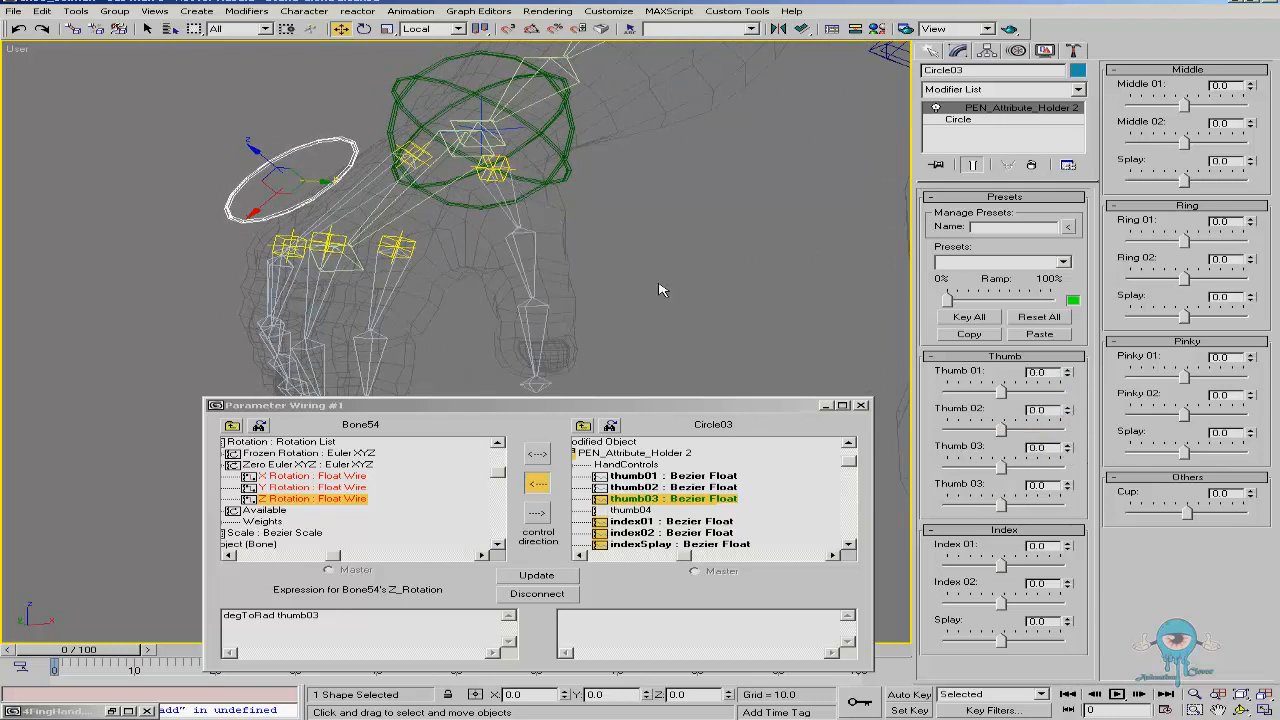
Try Thumb 01 and Thumb 02 together, reset both, and test and reset the first Thumb 03 slider
{"action": "middle_click_drag", "start_coordinate": [438, 258], "coordinate": [470, 263], "text": "alt"}
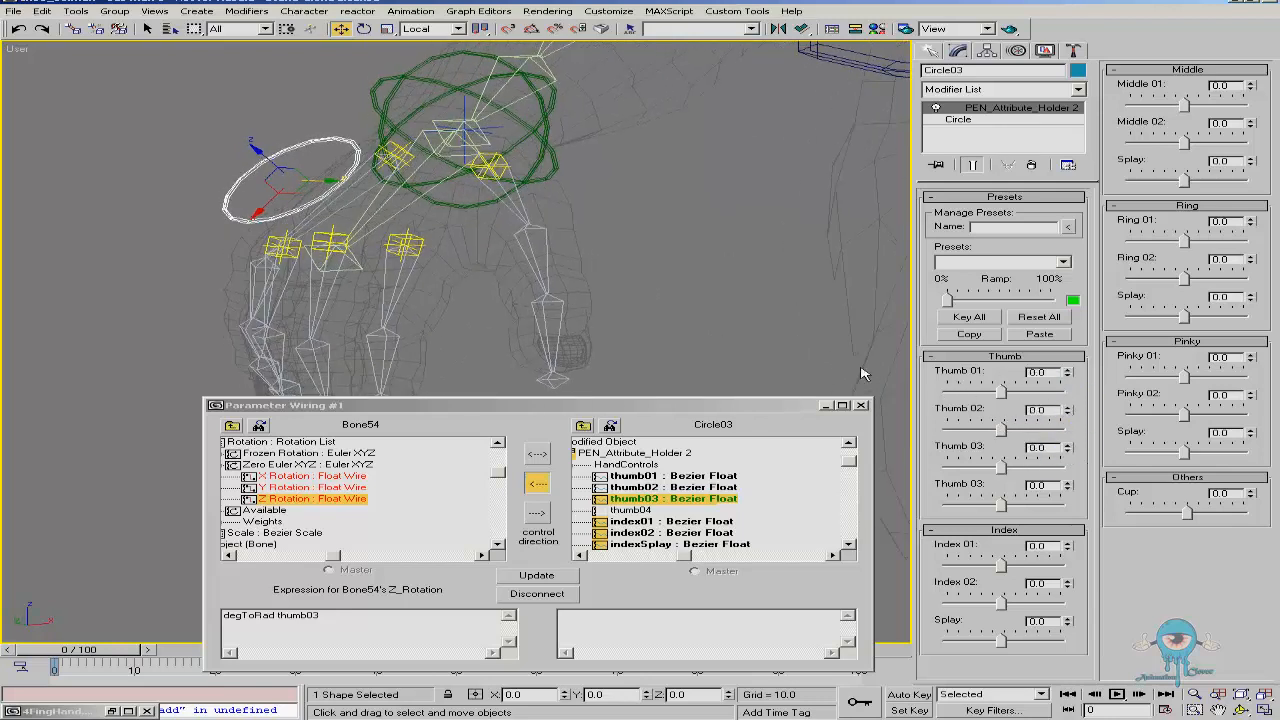
{"action": "left_click_drag", "start_coordinate": [1001, 392], "coordinate": [1020, 428]}
{"action": "right_click", "coordinate": [1068, 373]}
{"action": "right_click", "coordinate": [1068, 414]}
{"action": "left_click_drag", "start_coordinate": [1001, 465], "coordinate": [980, 463]}
{"action": "right_click", "coordinate": [1068, 450]}
Pose the thumb across the palm with Thumb 01 at about -17.7, Thumb 02 about 54.6 and the first Thumb 03 about 47.9
{"action": "left_click_drag", "start_coordinate": [1003, 390], "coordinate": [970, 392]}
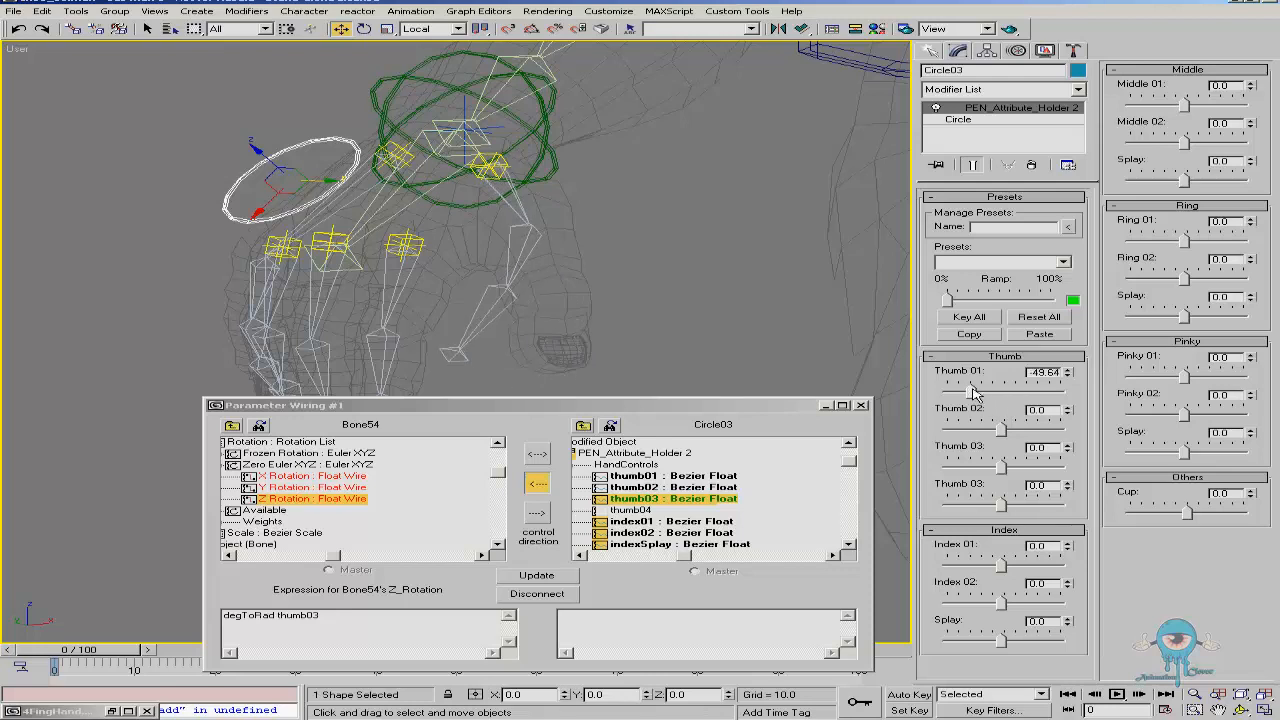
{"action": "left_click_drag", "start_coordinate": [1002, 432], "coordinate": [1031, 430]}
{"action": "middle_click_drag", "start_coordinate": [517, 246], "coordinate": [468, 238], "text": "alt"}
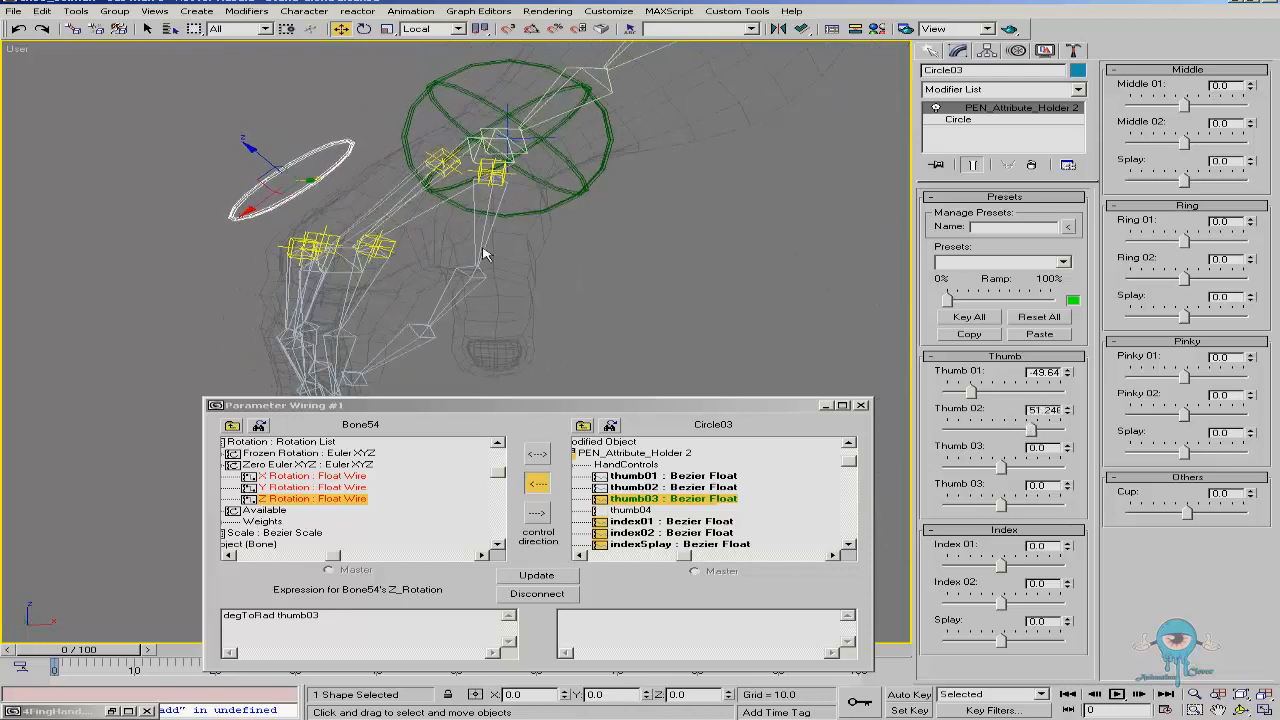
{"action": "left_click_drag", "start_coordinate": [1003, 467], "coordinate": [1035, 467]}
{"action": "middle_click_drag", "start_coordinate": [482, 206], "coordinate": [560, 205], "text": "alt"}
{"action": "mouse_move", "coordinate": [1036, 467]}
{"action": "left_mouse_down"}
{"action": "mouse_move", "coordinate": [1000, 467]}
{"action": "mouse_move", "coordinate": [1050, 470]}
{"action": "mouse_move", "coordinate": [998, 474]}
{"action": "mouse_move", "coordinate": [1054, 480]}
{"action": "mouse_move", "coordinate": [1022, 476]}
{"action": "mouse_move", "coordinate": [1038, 476]}
{"action": "left_mouse_up"}
{"action": "mouse_move", "coordinate": [1033, 431]}
{"action": "left_mouse_down"}
{"action": "mouse_move", "coordinate": [1017, 433]}
{"action": "mouse_move", "coordinate": [1030, 432]}
{"action": "left_mouse_up"}
{"action": "left_click_drag", "start_coordinate": [970, 395], "coordinate": [990, 394]}
{"action": "left_click_drag", "start_coordinate": [1033, 434], "coordinate": [1033, 466]}
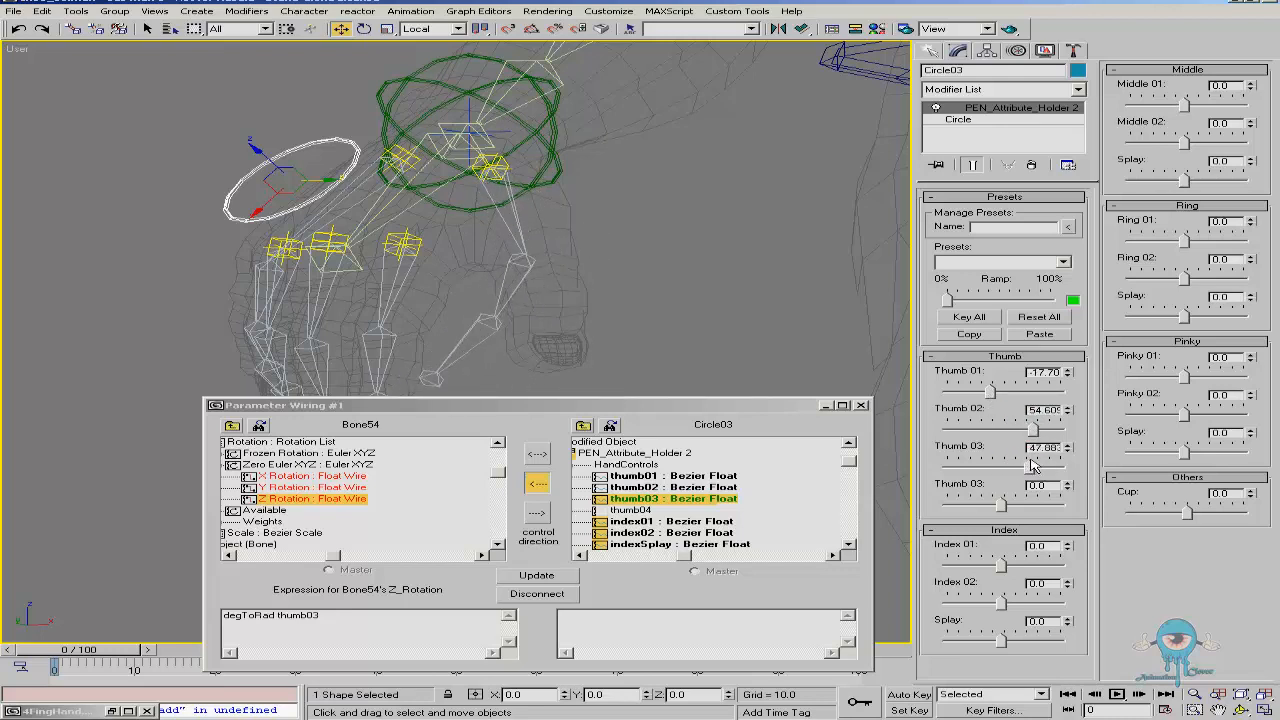
Select the thumb's root bone and change the Euler axis order of its active Zero Euler rotation to XZY
{"action": "left_click", "coordinate": [519, 224]}
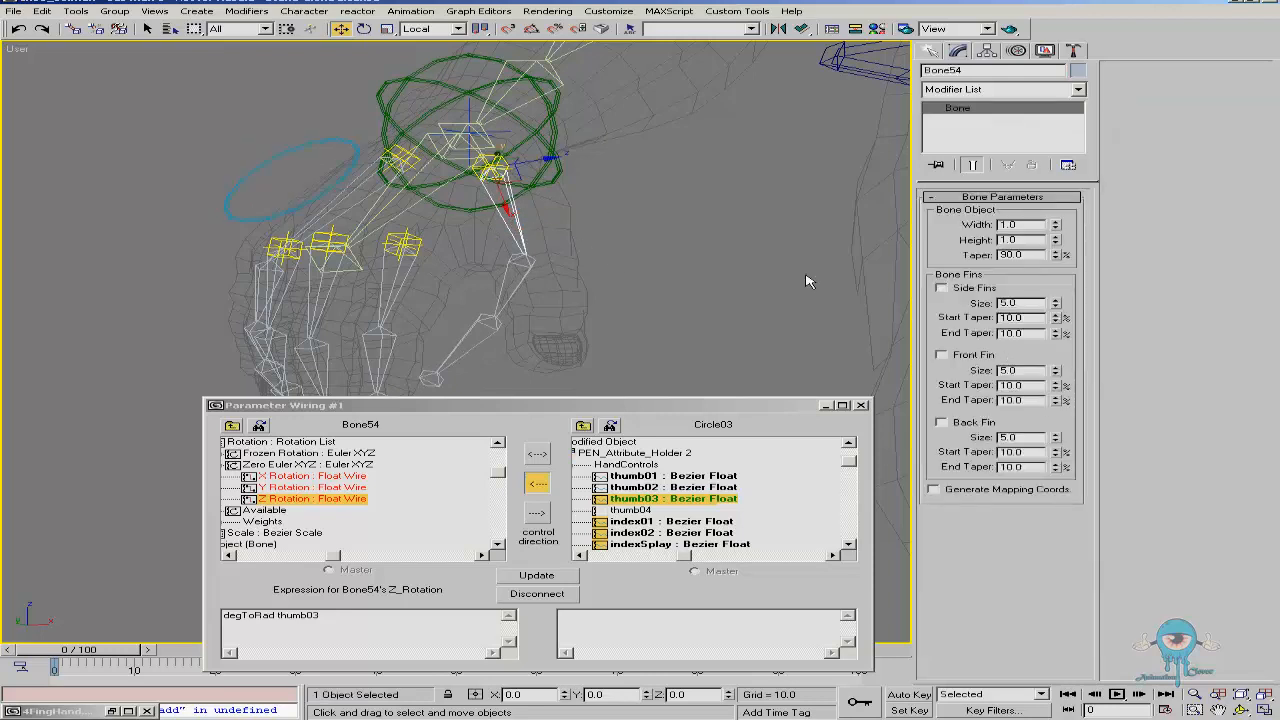
{"action": "left_click", "coordinate": [1016, 51]}
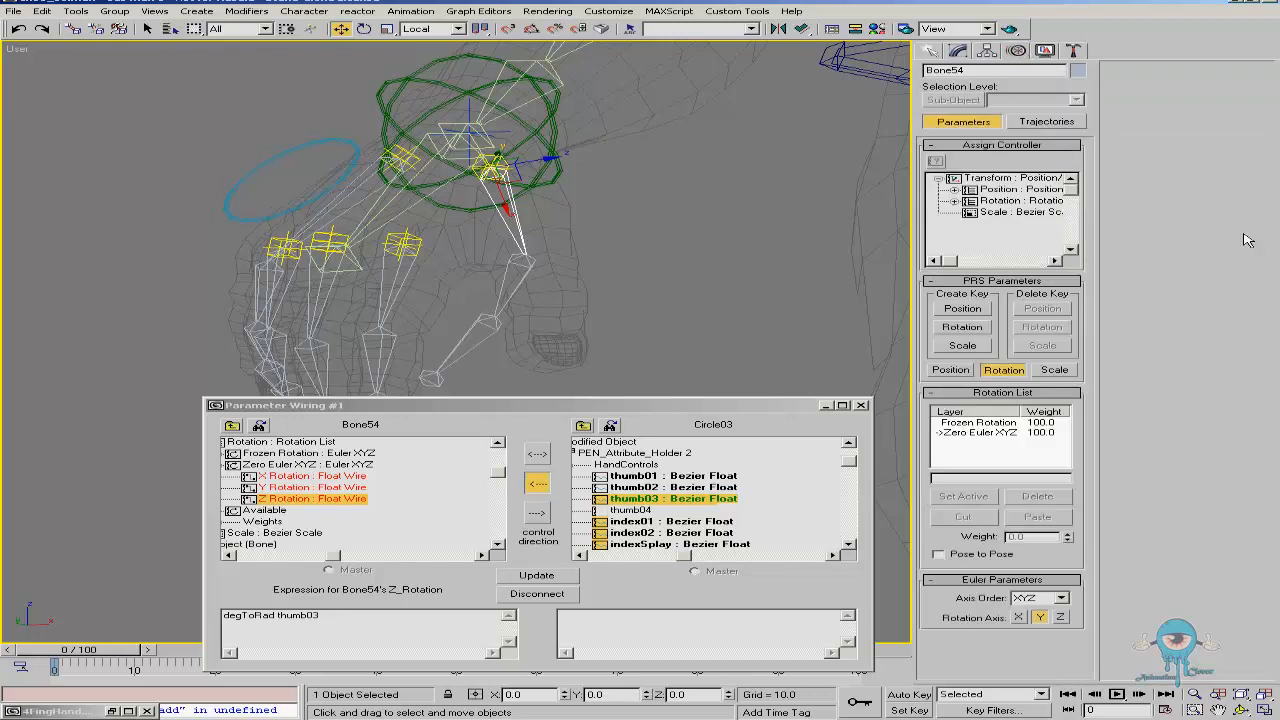
{"action": "left_click", "coordinate": [1050, 598]}
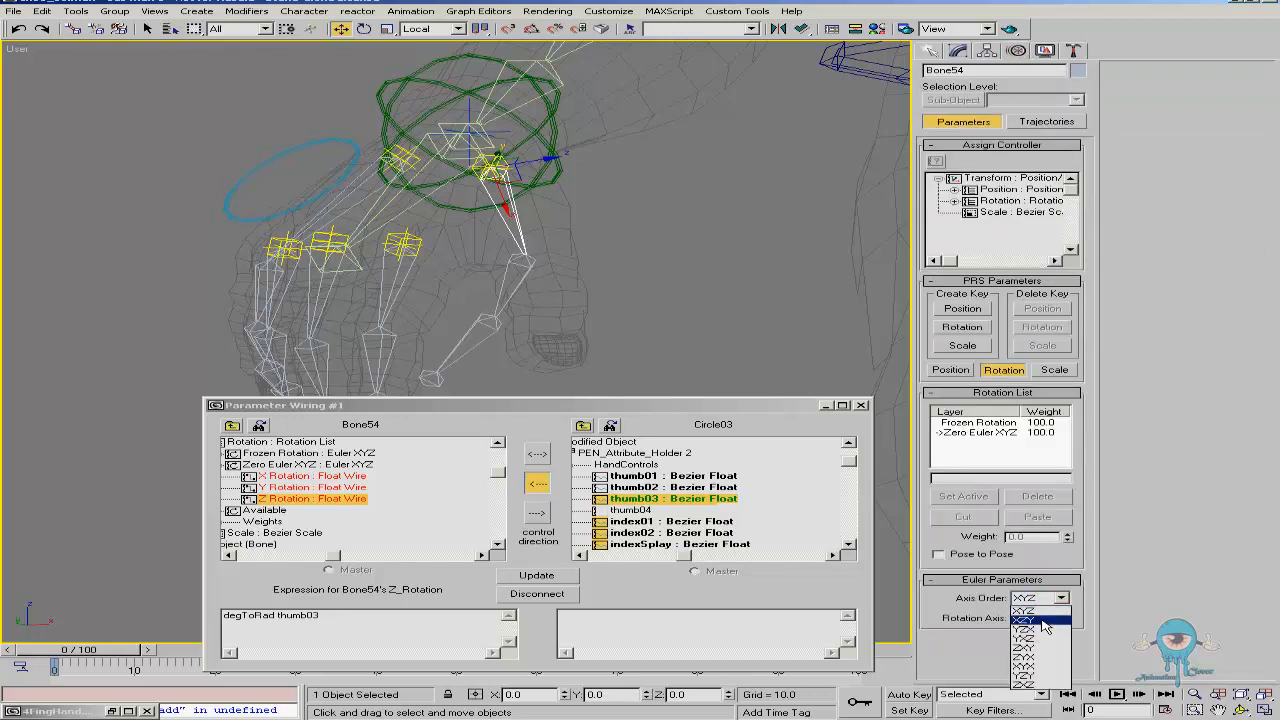
{"action": "left_click", "coordinate": [1046, 622]}
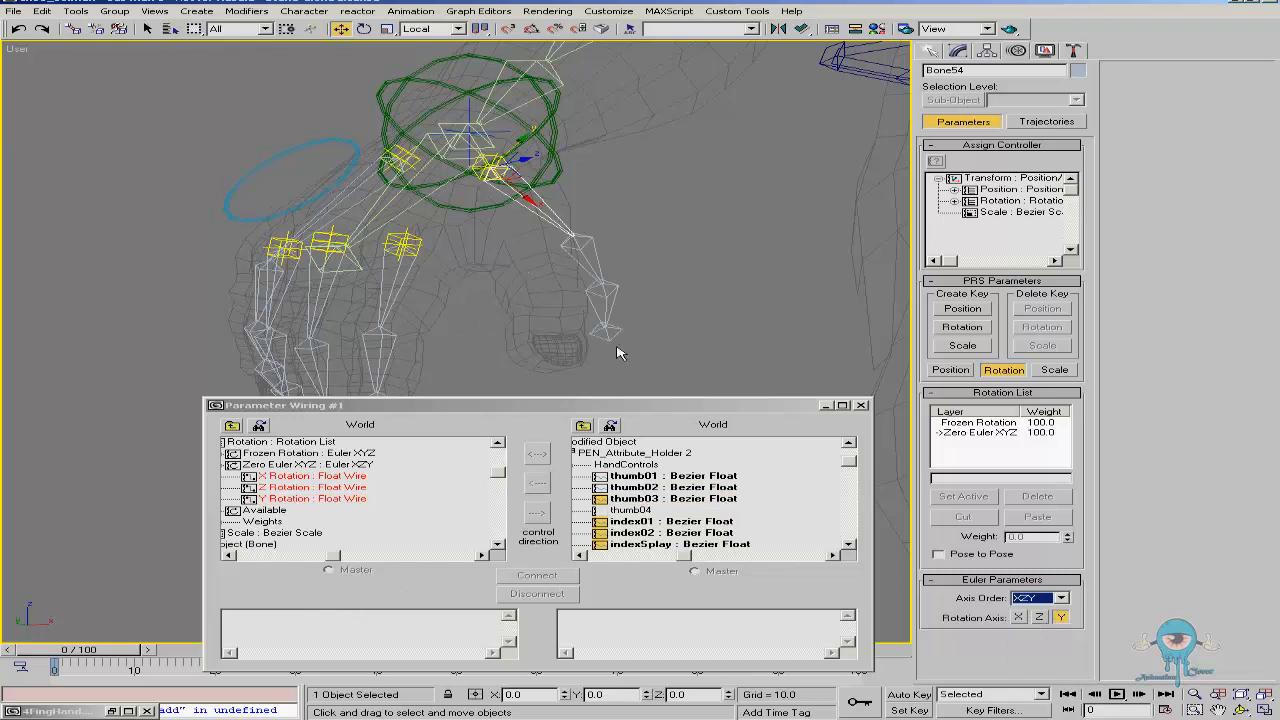
Select the blue hand control circle, test its thumb sliders, and reset Thumb 01, Thumb 02 and the first Thumb 03 to 0
{"action": "left_click", "coordinate": [357, 146]}
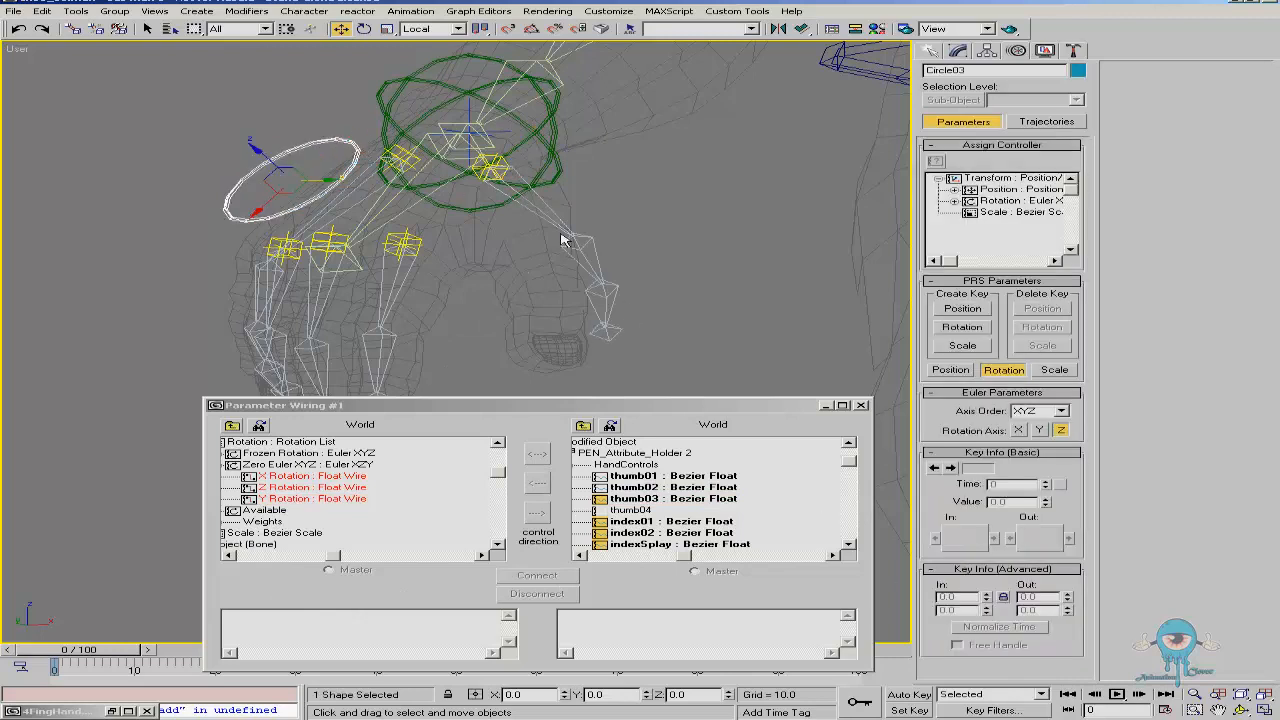
{"action": "left_click", "coordinate": [957, 50]}
{"action": "mouse_move", "coordinate": [1067, 446]}
{"action": "left_mouse_down"}
{"action": "mouse_move", "coordinate": [1090, 405]}
{"action": "mouse_move", "coordinate": [1070, 446]}
{"action": "left_mouse_up"}
{"action": "right_click", "coordinate": [1068, 446]}
{"action": "left_click_drag", "start_coordinate": [1003, 392], "coordinate": [988, 468]}
{"action": "right_click", "coordinate": [1068, 374]}
{"action": "right_click", "coordinate": [1069, 412]}
{"action": "right_click", "coordinate": [1069, 449]}
Pose the thumb with Thumb 01 at about -66.45, Thumb 02 about 44.52 and the first Thumb 03 about 26.01
{"action": "left_click_drag", "start_coordinate": [1001, 391], "coordinate": [1033, 438]}
{"action": "mouse_move", "coordinate": [982, 391]}
{"action": "left_mouse_down"}
{"action": "mouse_move", "coordinate": [957, 396]}
{"action": "mouse_move", "coordinate": [982, 400]}
{"action": "left_mouse_up"}
{"action": "left_click_drag", "start_coordinate": [1020, 468], "coordinate": [1027, 432]}
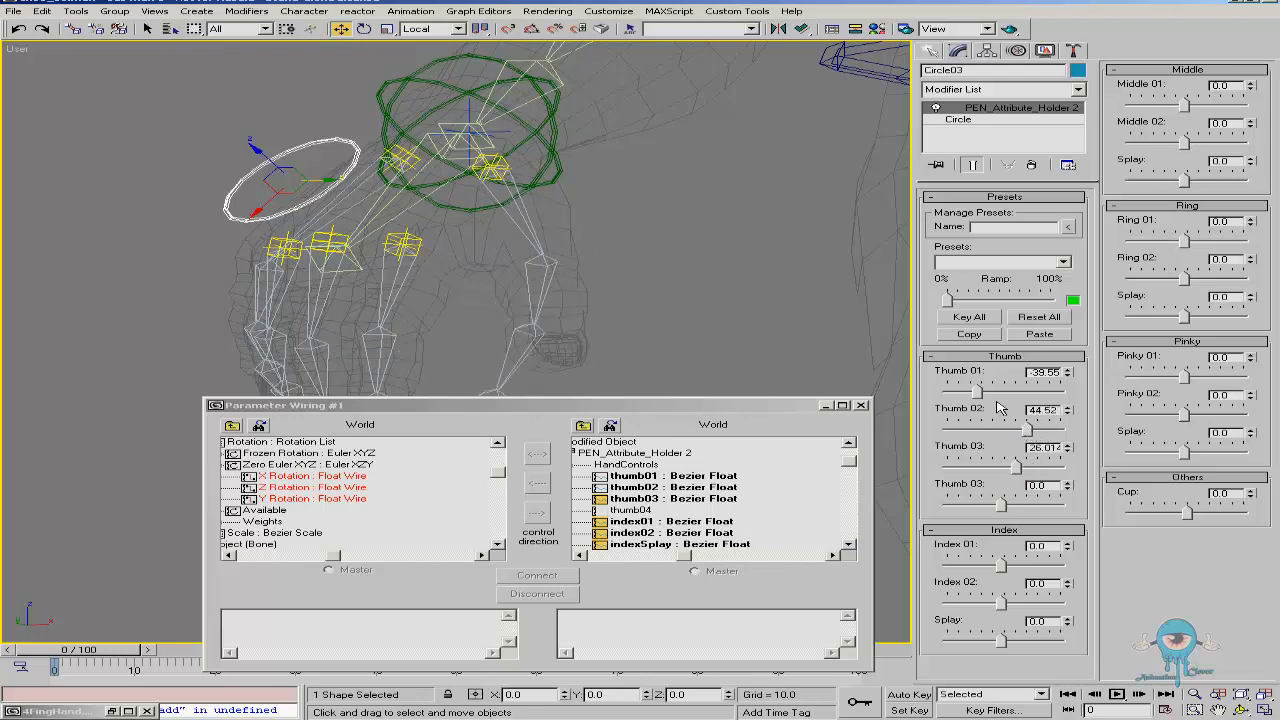
{"action": "left_click_drag", "start_coordinate": [983, 393], "coordinate": [966, 393]}
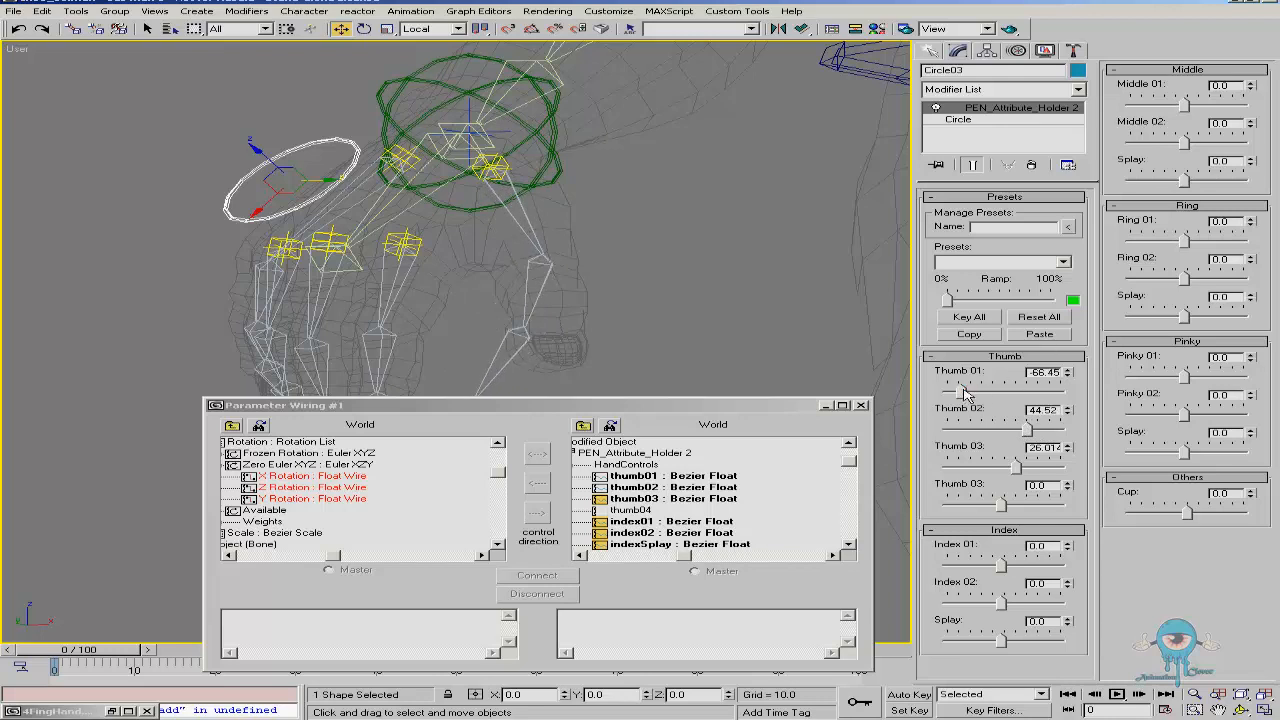
Inspect the thumb root bone's rotation controller settings and its orientation in the posed hand
{"action": "middle_click_drag", "start_coordinate": [506, 280], "coordinate": [518, 248], "text": "alt"}
{"action": "left_click", "coordinate": [536, 240]}
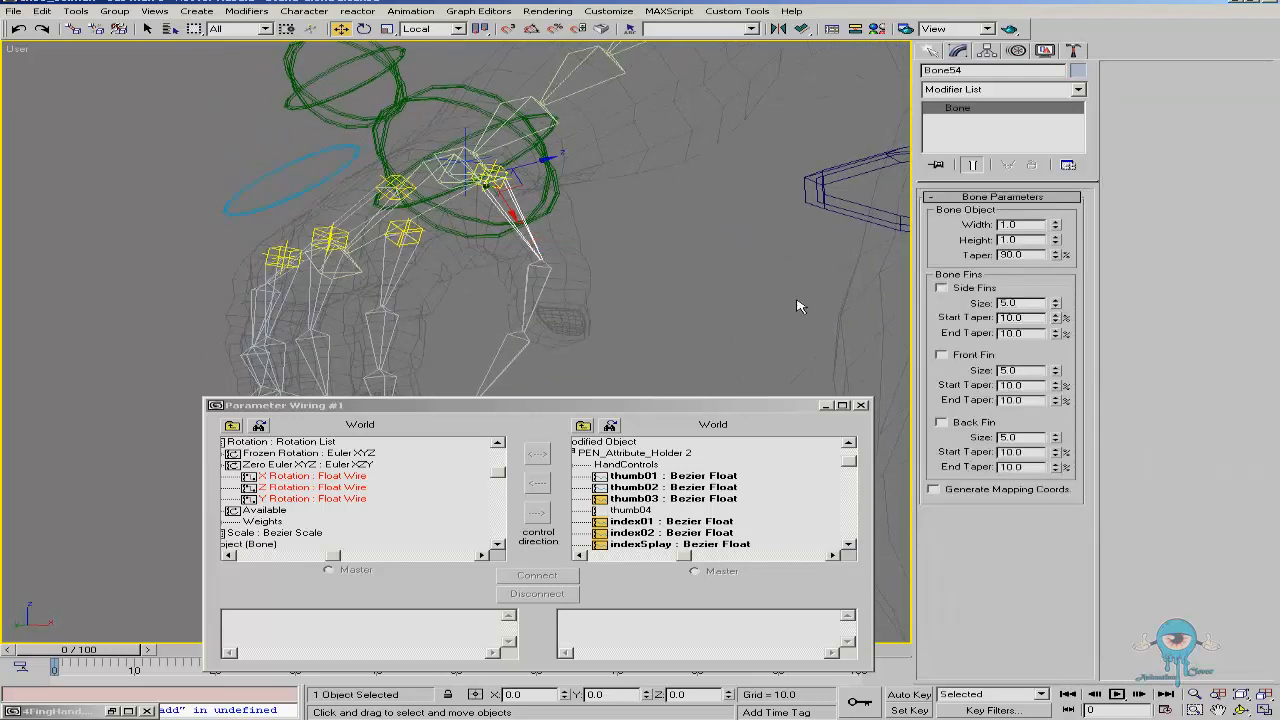
{"action": "left_click", "coordinate": [1014, 50]}
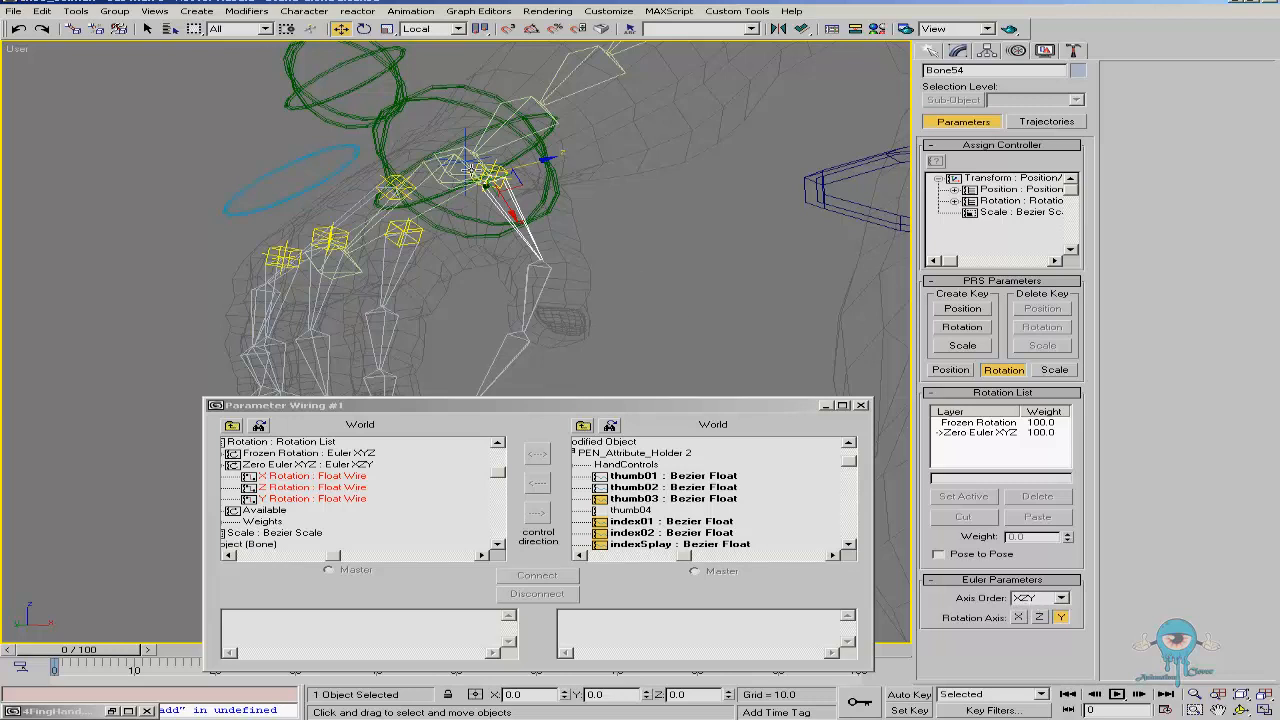
{"action": "middle_click_drag", "start_coordinate": [546, 213], "coordinate": [535, 252], "text": "alt"}
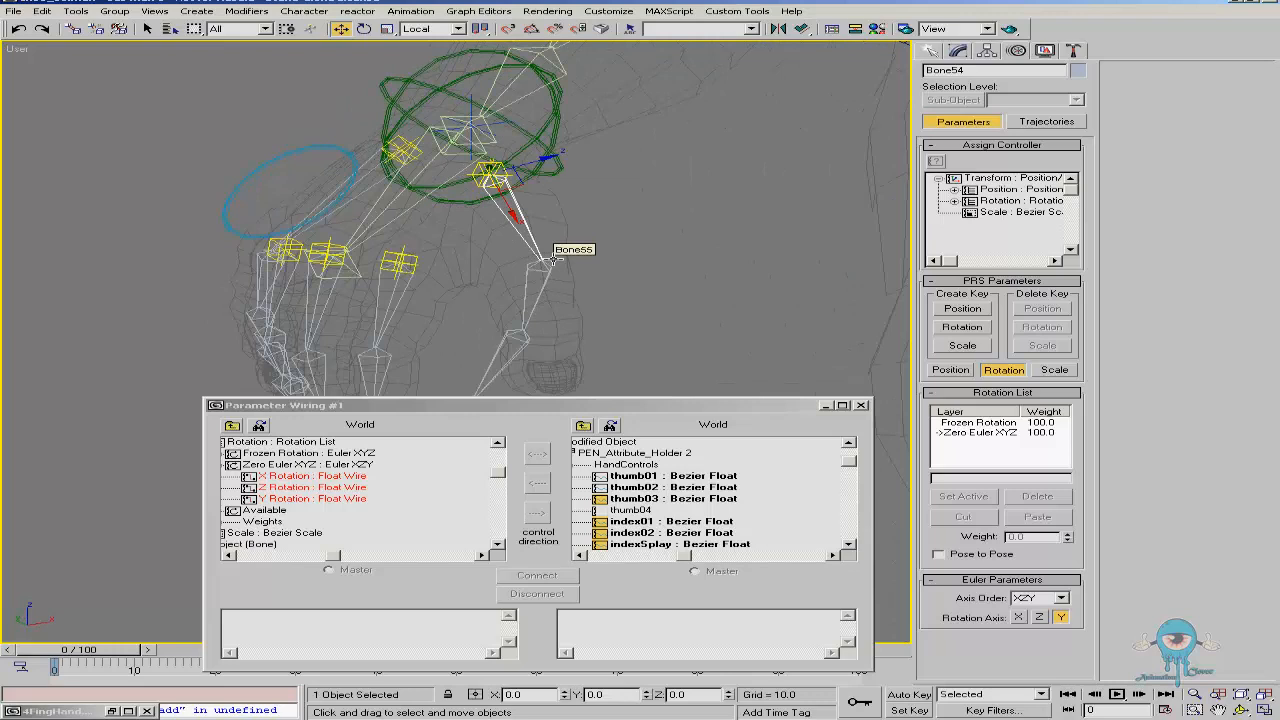
Close the Parameter Wiring dialog and select the second thumb bone
{"action": "left_click", "coordinate": [861, 406]}
{"action": "middle_click_drag", "start_coordinate": [492, 279], "coordinate": [548, 350]}
{"action": "left_click", "coordinate": [575, 340]}
{"action": "middle_click_drag", "start_coordinate": [478, 396], "coordinate": [456, 328], "text": "alt"}
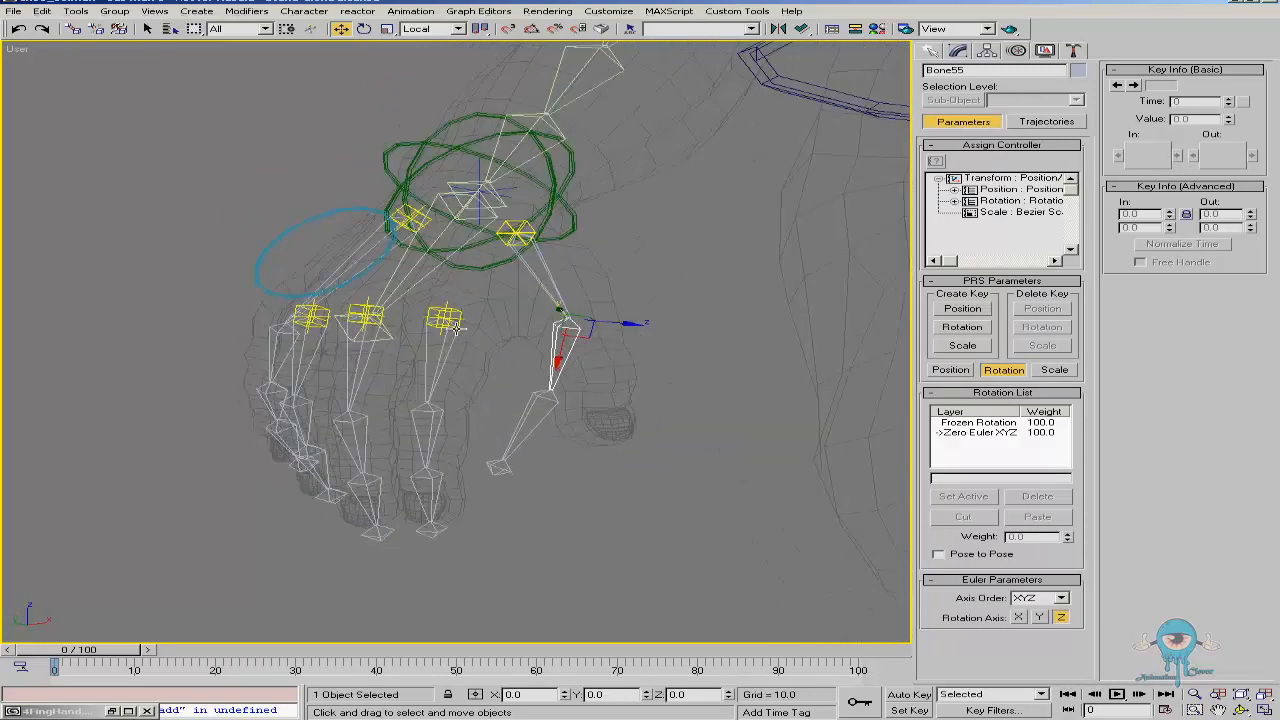
Select the hand control circle, check the thumb pose from several angles, and reset all of its sliders
{"action": "left_click", "coordinate": [354, 210]}
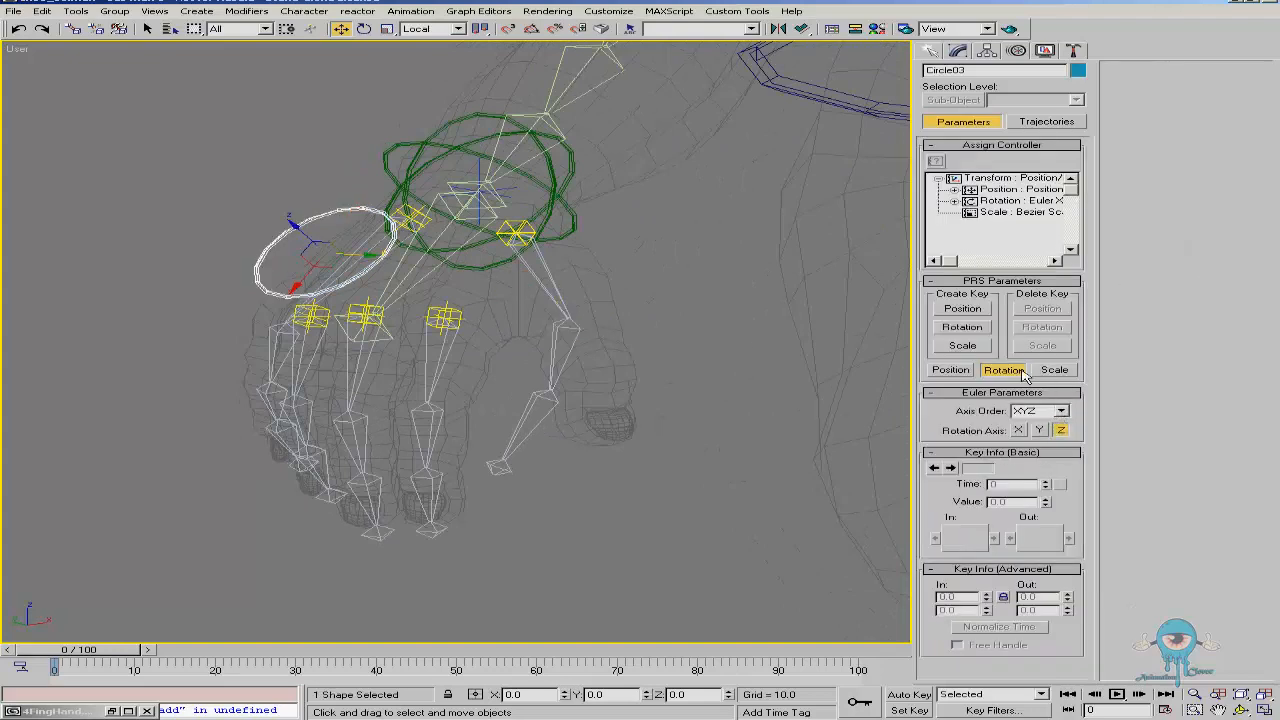
{"action": "left_click", "coordinate": [958, 51]}
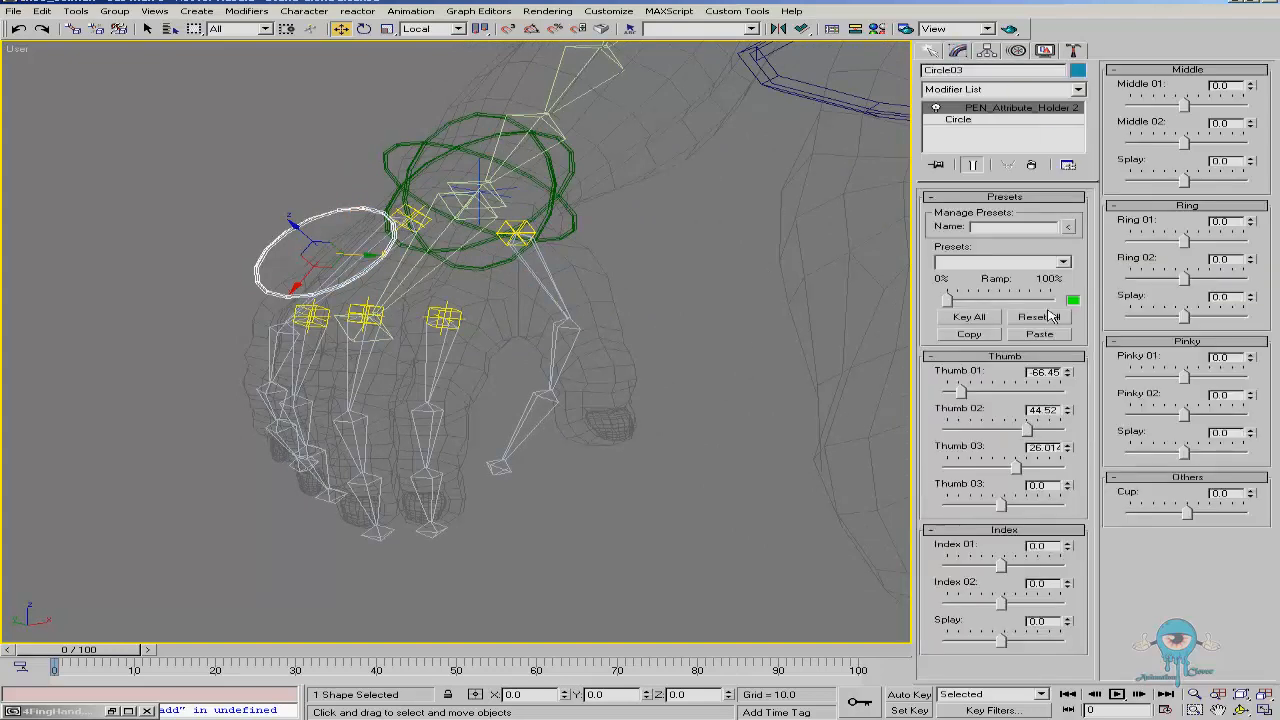
{"action": "middle_click_drag", "start_coordinate": [529, 310], "coordinate": [466, 320], "text": "alt"}
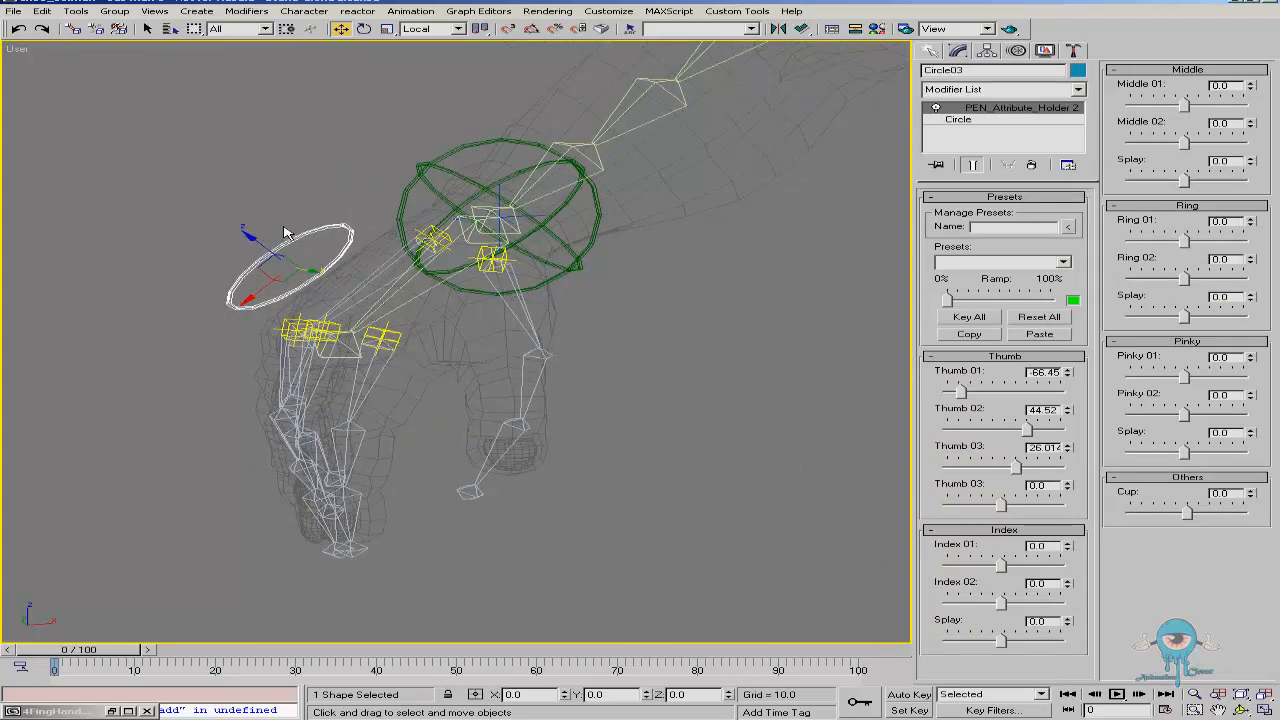
{"action": "mouse_move", "coordinate": [372, 312]}
{"action": "middle_mouse_down", "text": "alt"}
{"action": "mouse_move", "coordinate": [400, 305]}
{"action": "mouse_move", "coordinate": [374, 300]}
{"action": "middle_mouse_up", "text": "alt"}
{"action": "scroll", "coordinate": [280, 297], "scroll_direction": "up", "scroll_amount": 4}
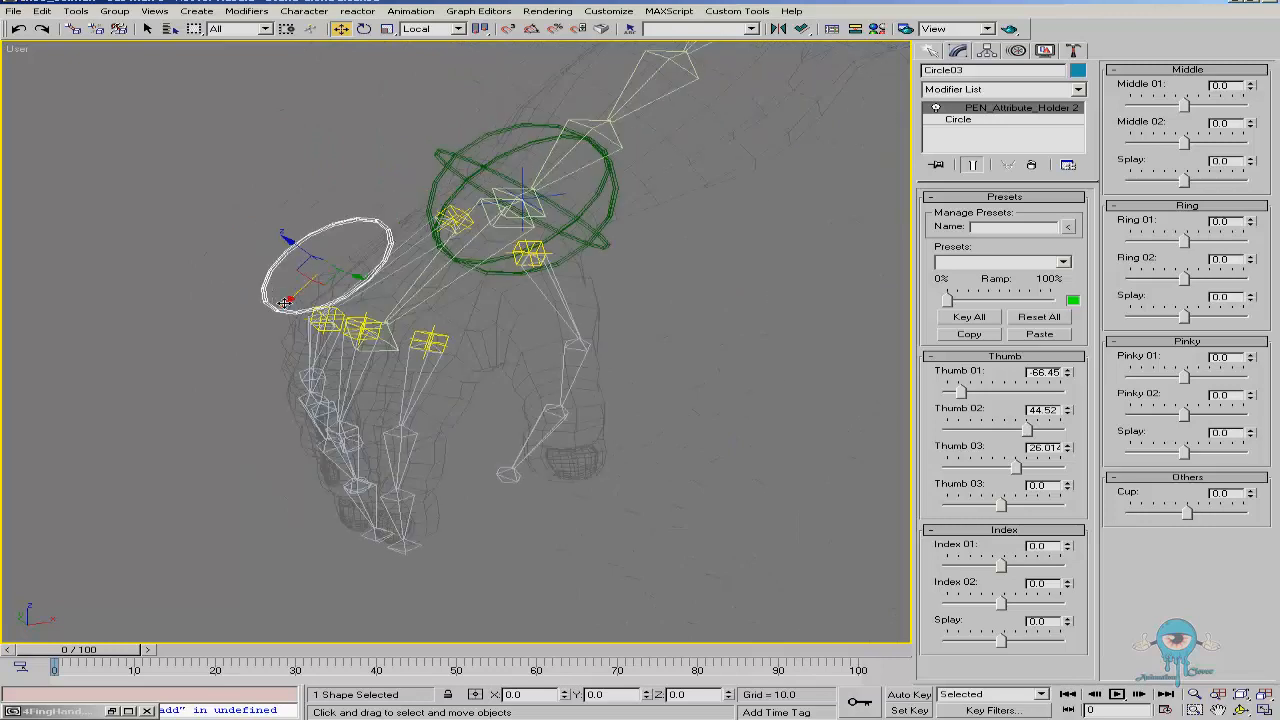
{"action": "middle_click_drag", "start_coordinate": [408, 341], "coordinate": [406, 340], "text": "alt"}
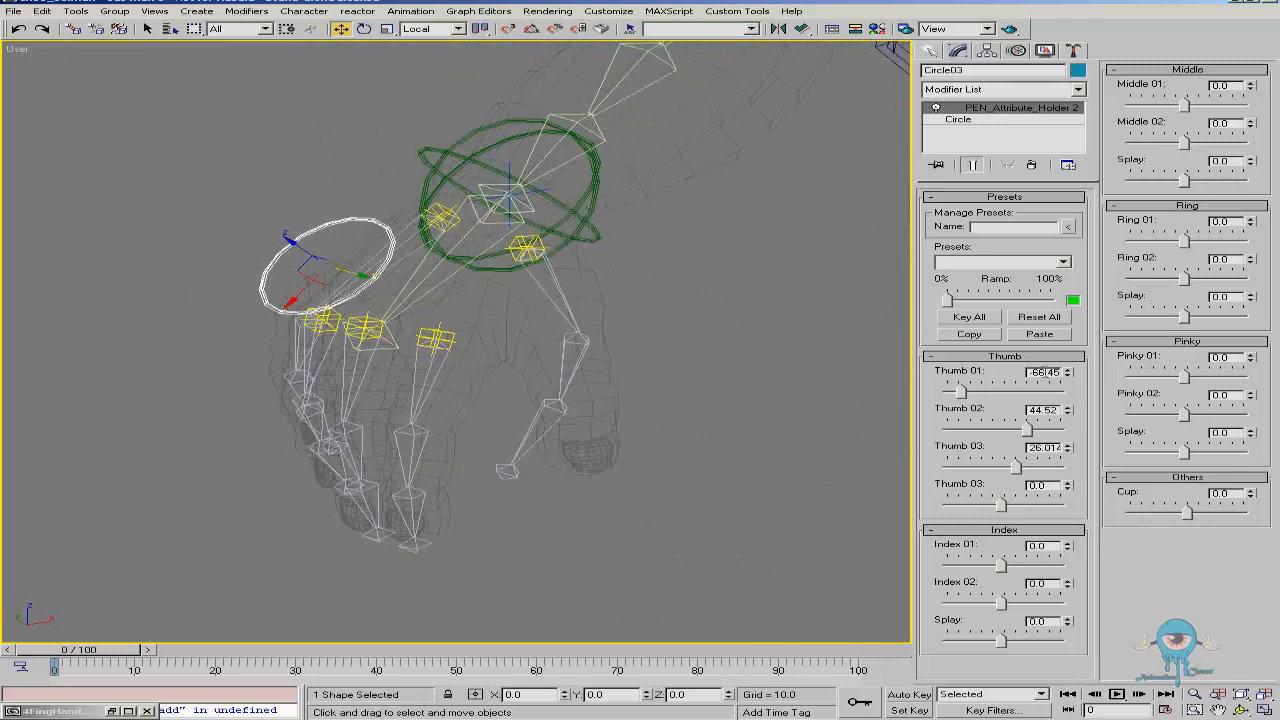
{"action": "left_click", "coordinate": [1056, 322]}
Set Index 01 to about 31.07, Index 02 to 59.64, Thumb 01 to -24.43, Thumb 02 to 26.01, and the Thumb 03 sliders to 12.56 and 10.89
{"action": "middle_click_drag", "start_coordinate": [654, 343], "coordinate": [473, 340], "text": "alt"}
{"action": "left_click_drag", "start_coordinate": [1001, 565], "coordinate": [1038, 600]}
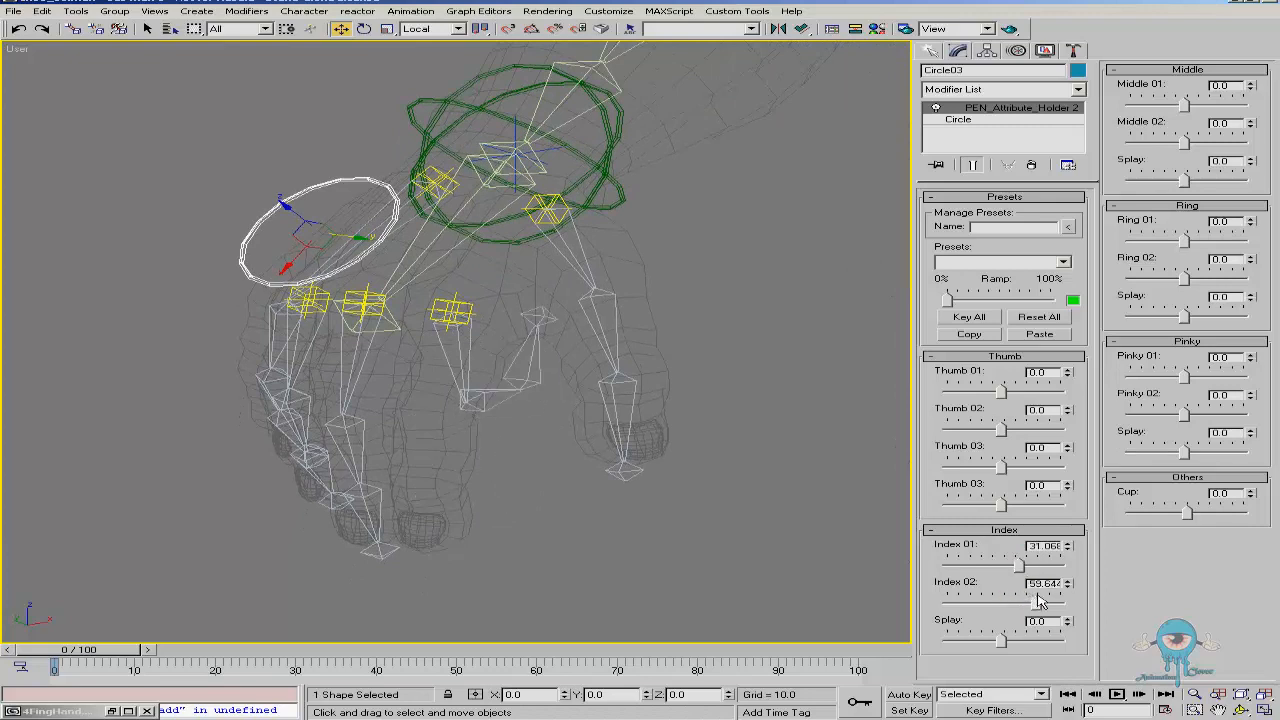
{"action": "left_click_drag", "start_coordinate": [1001, 390], "coordinate": [1010, 474]}
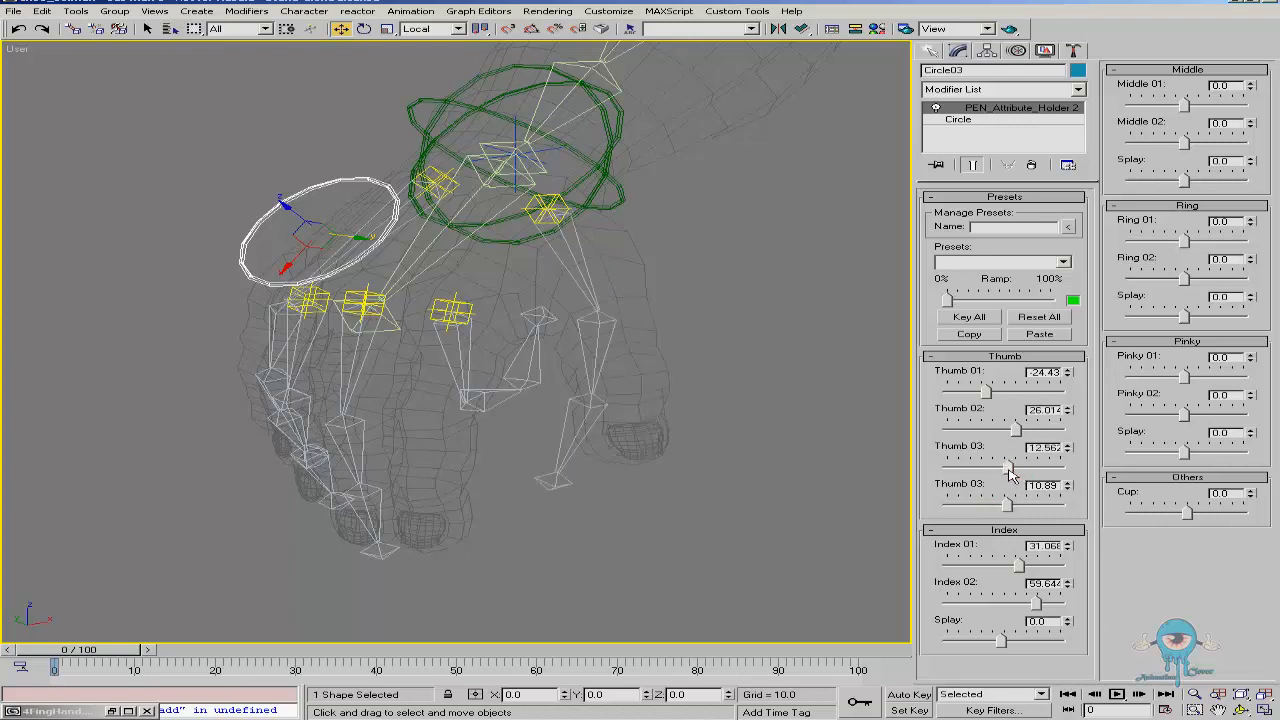
Add the current hand pose as a preset named sdfg and look through the other preset management options
{"action": "left_click", "coordinate": [1068, 227]}
{"action": "left_click", "coordinate": [1095, 238]}
{"action": "left_click", "coordinate": [1068, 227]}
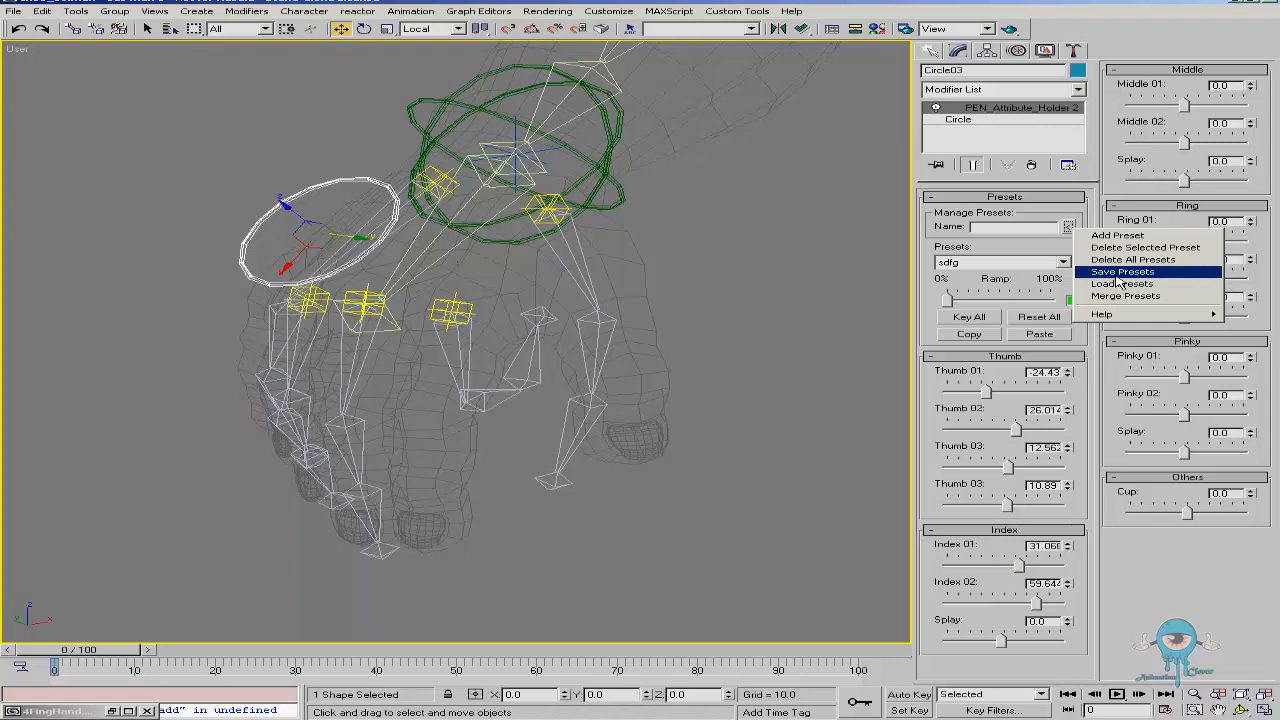
{"action": "left_click", "coordinate": [928, 291]}
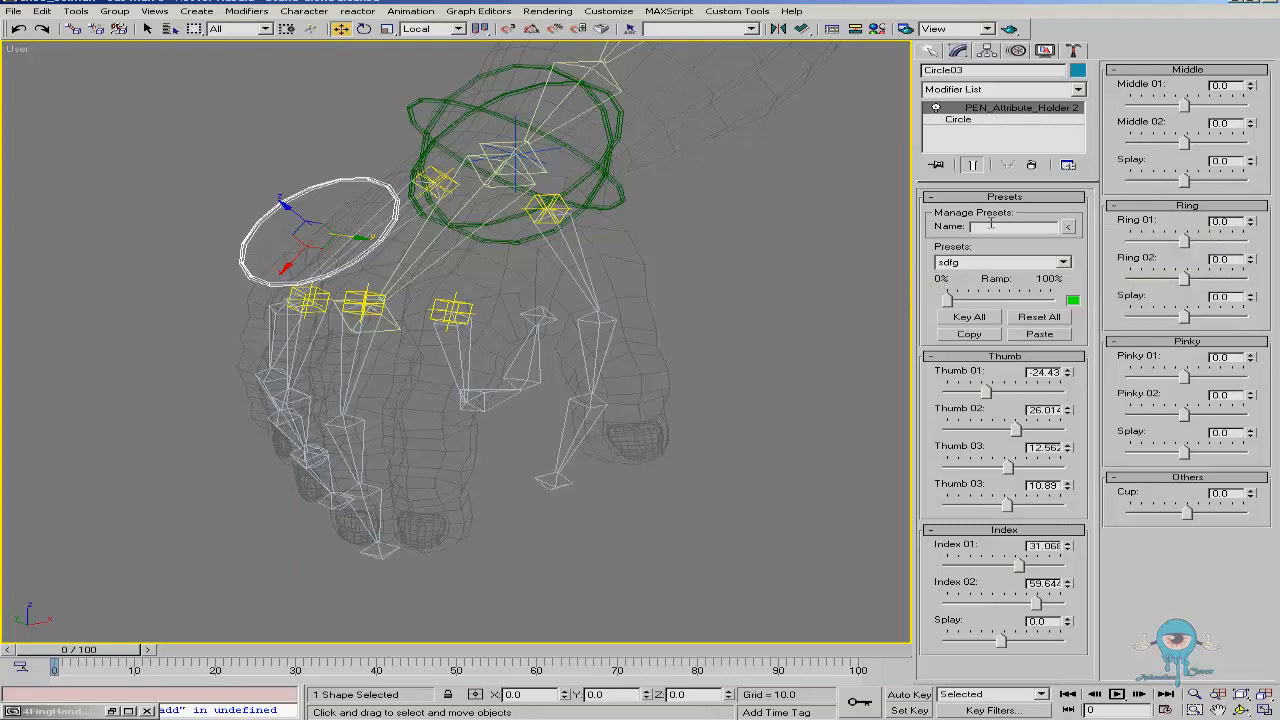